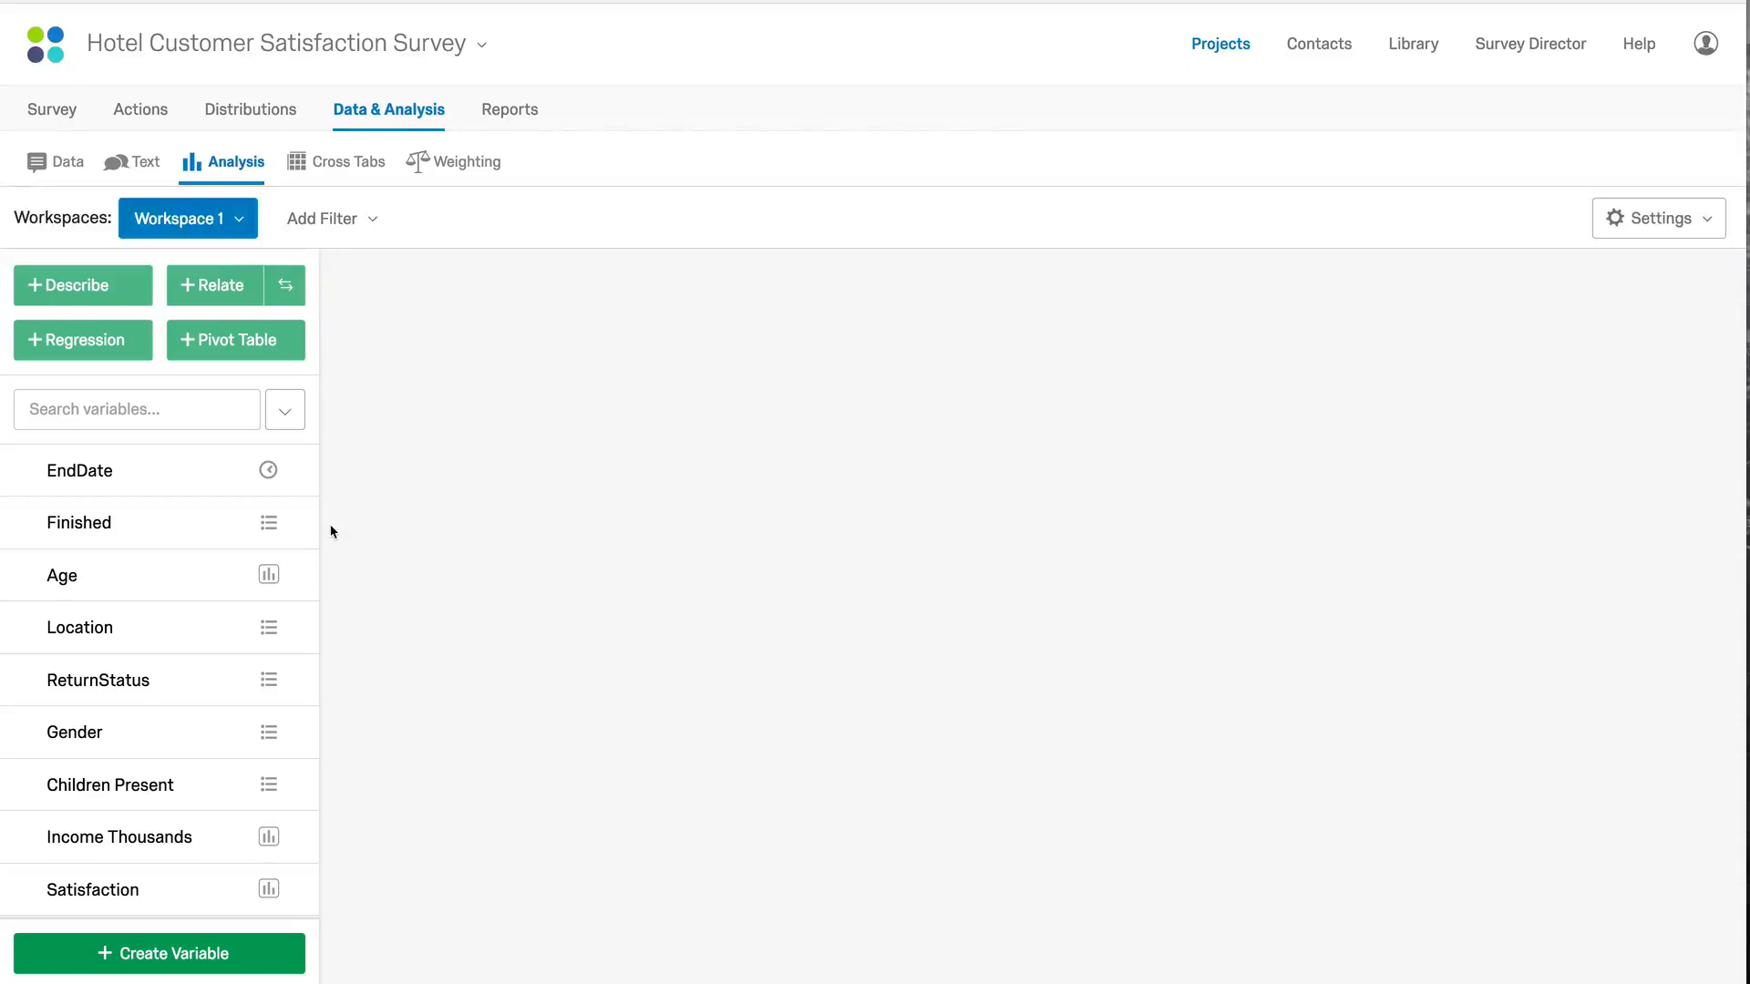
# Create descriptive summary cards for the Age variable and the Location variable.
pyautogui.click(176, 563)
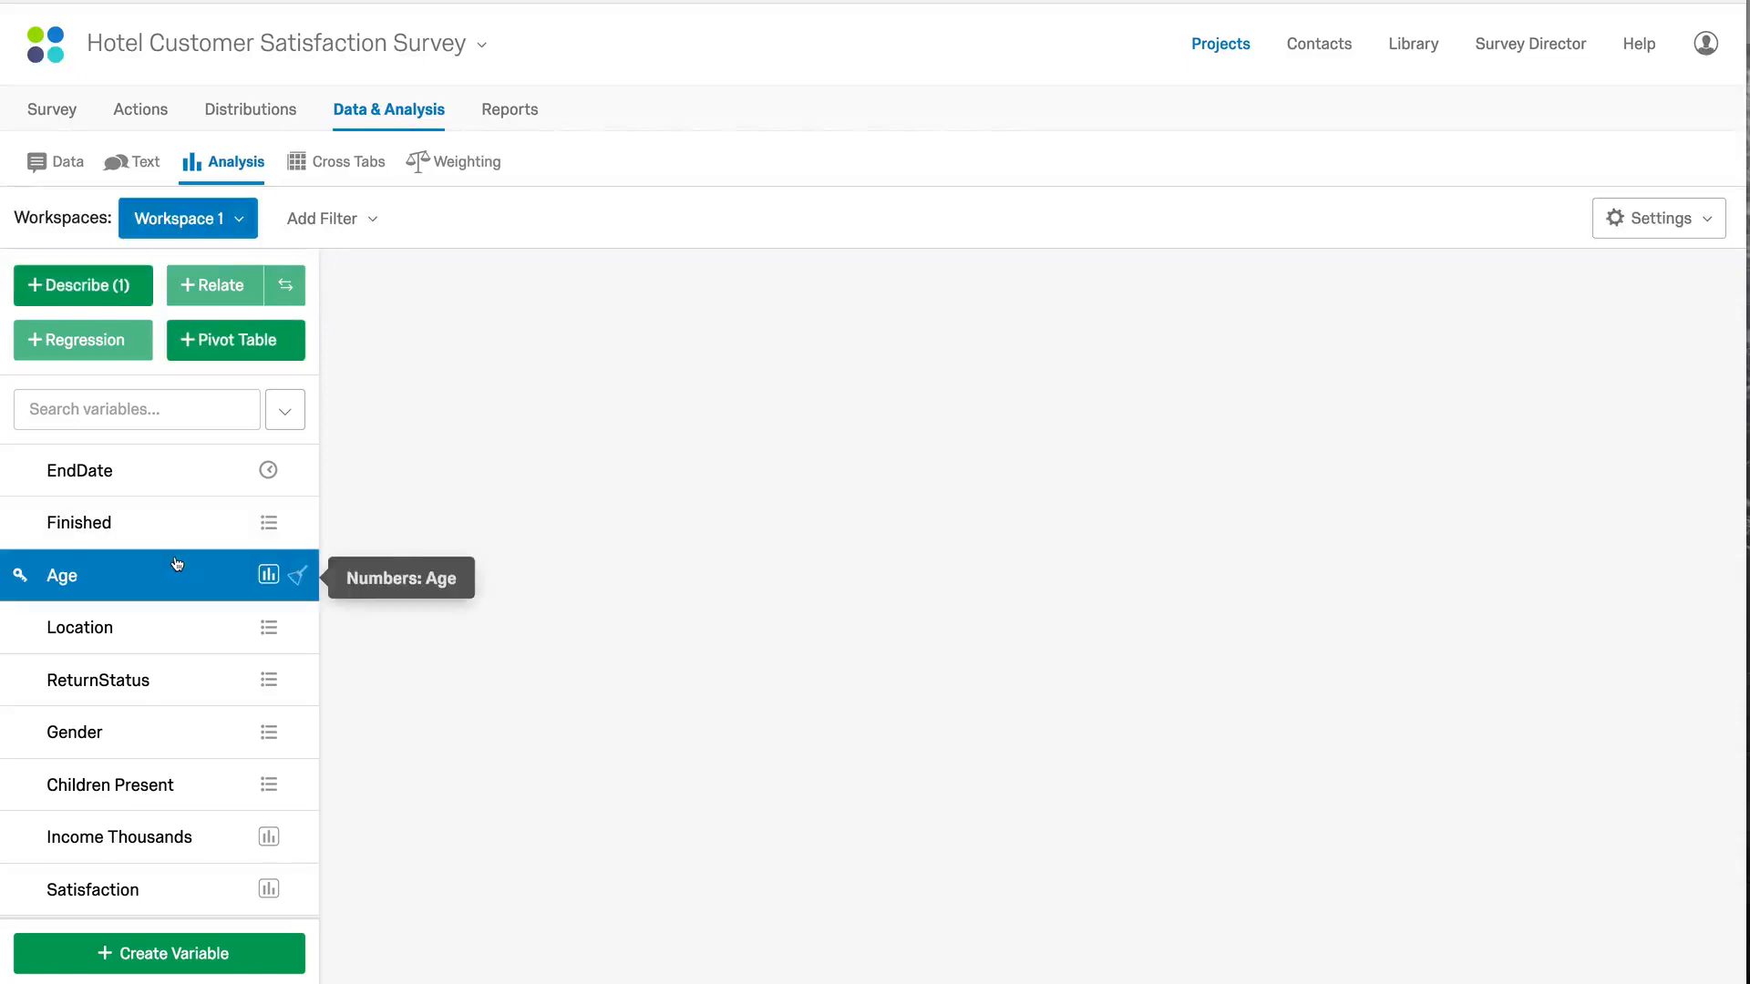
pyautogui.click(123, 294)
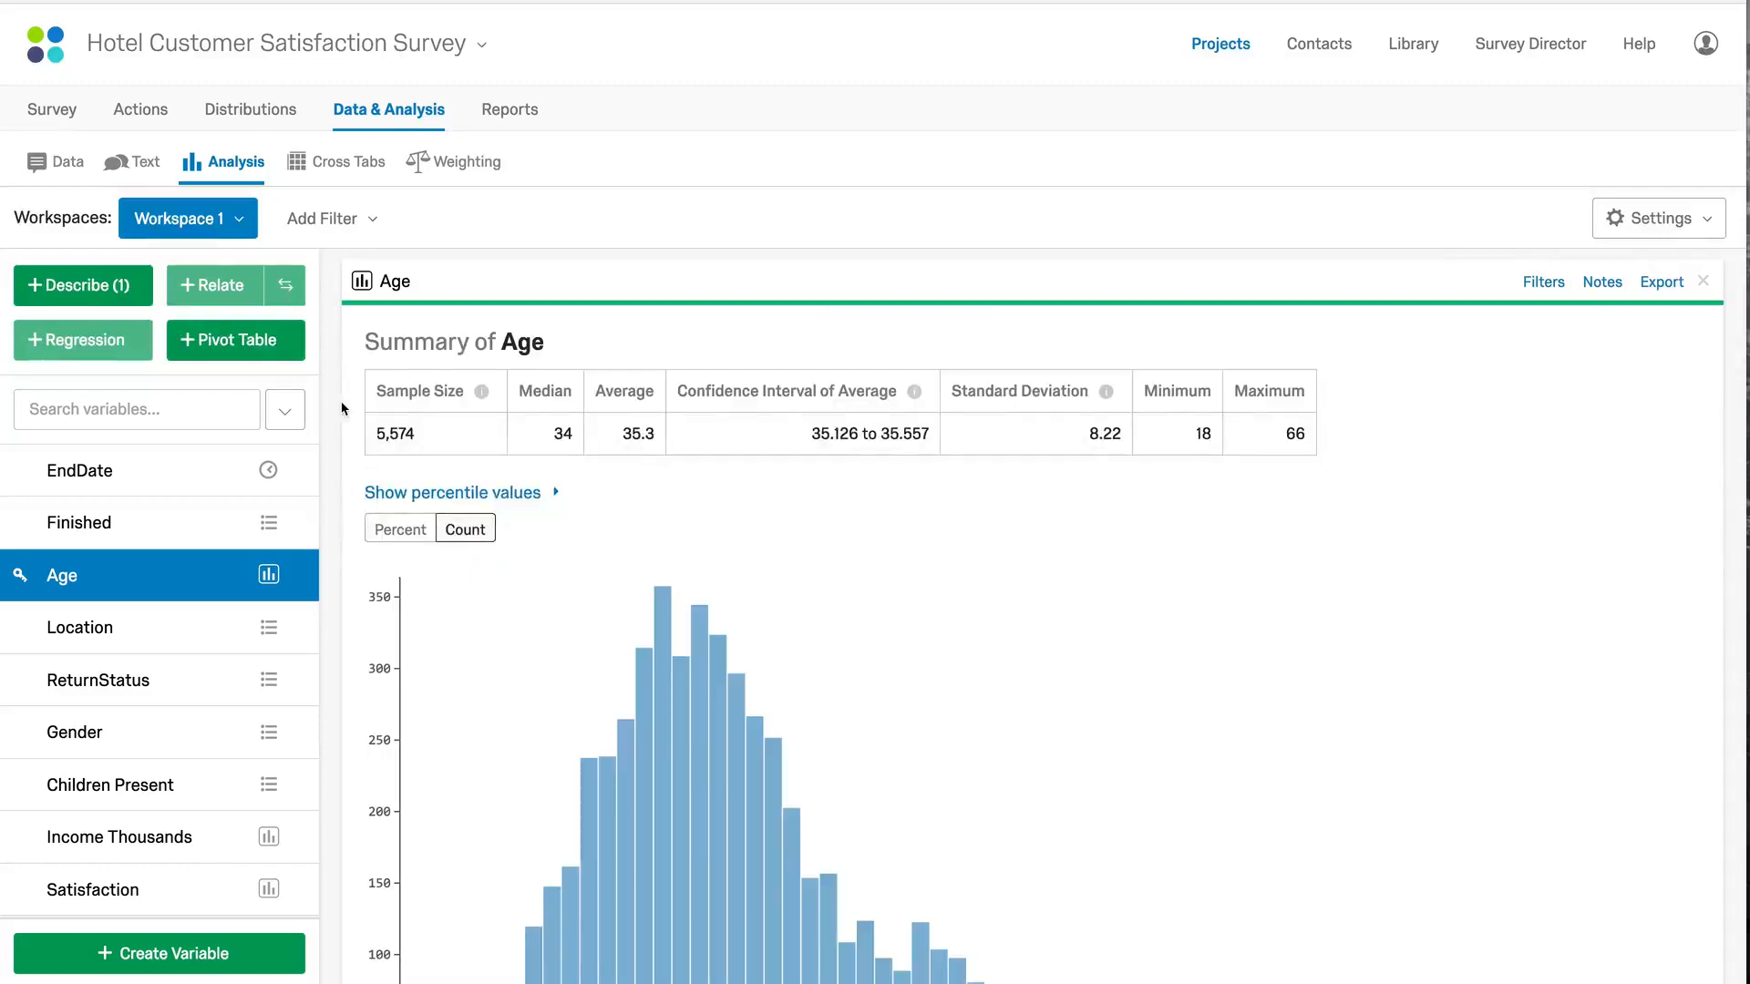
pyautogui.scroll(-2, 343, 407)
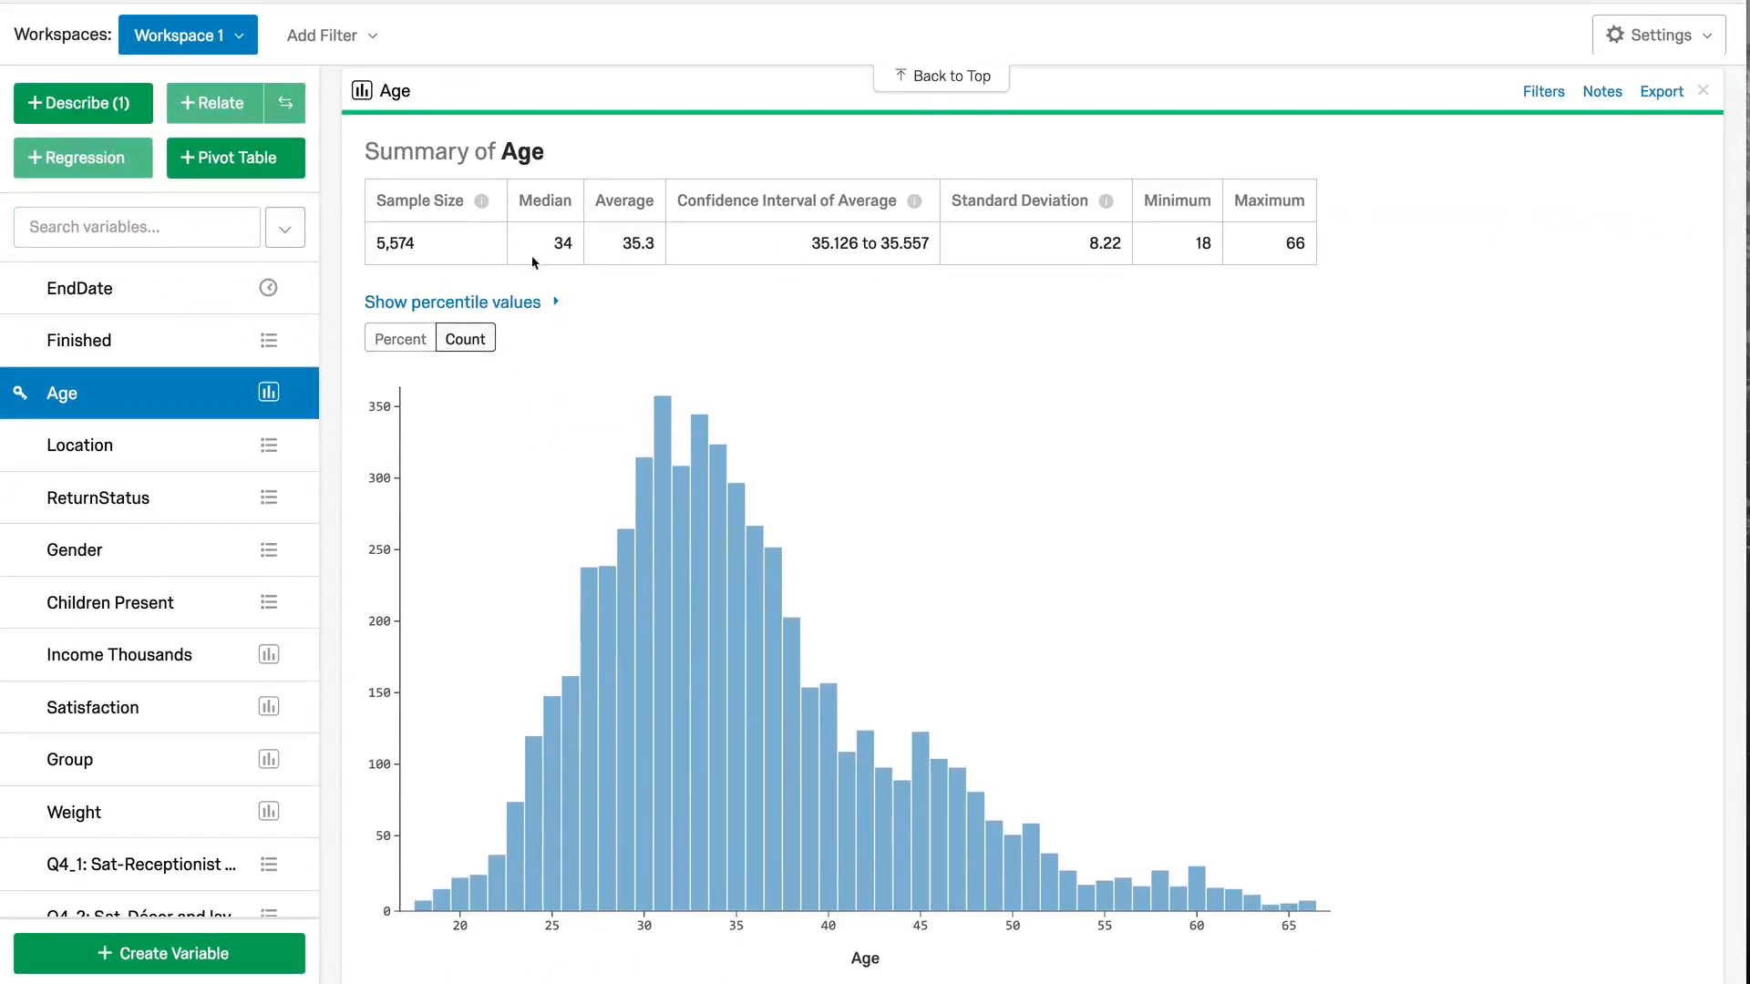
pyautogui.moveTo(591, 580)
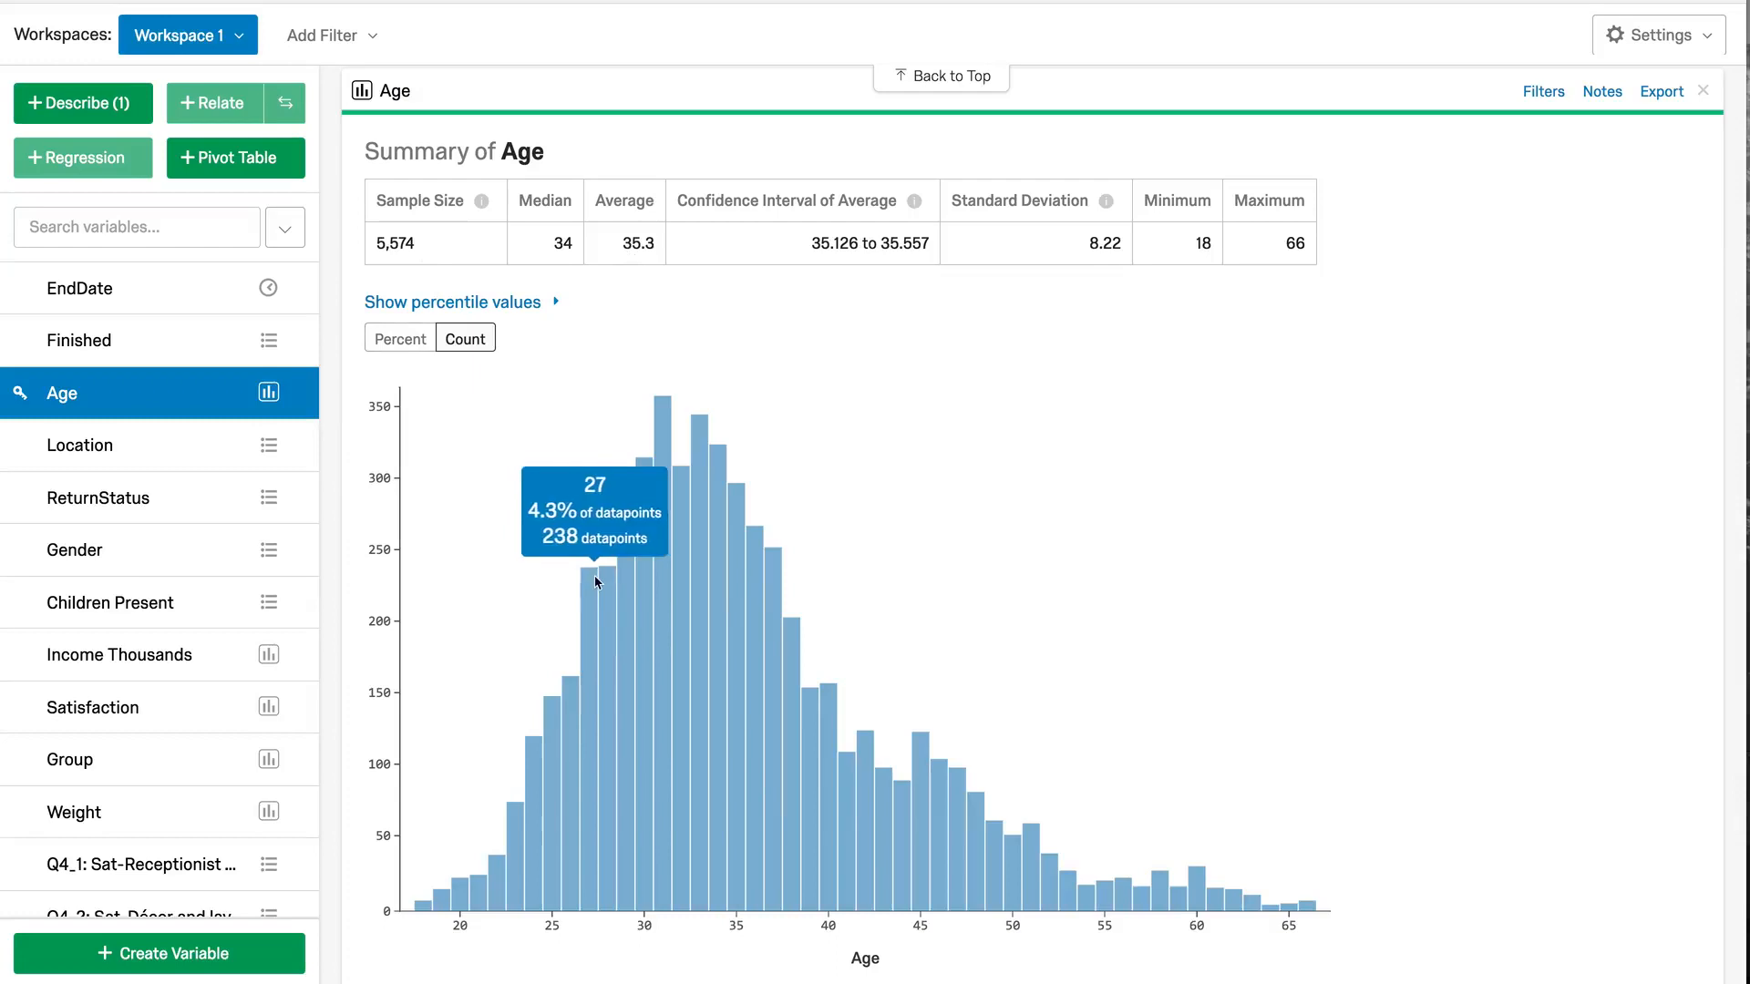
pyautogui.click(179, 448)
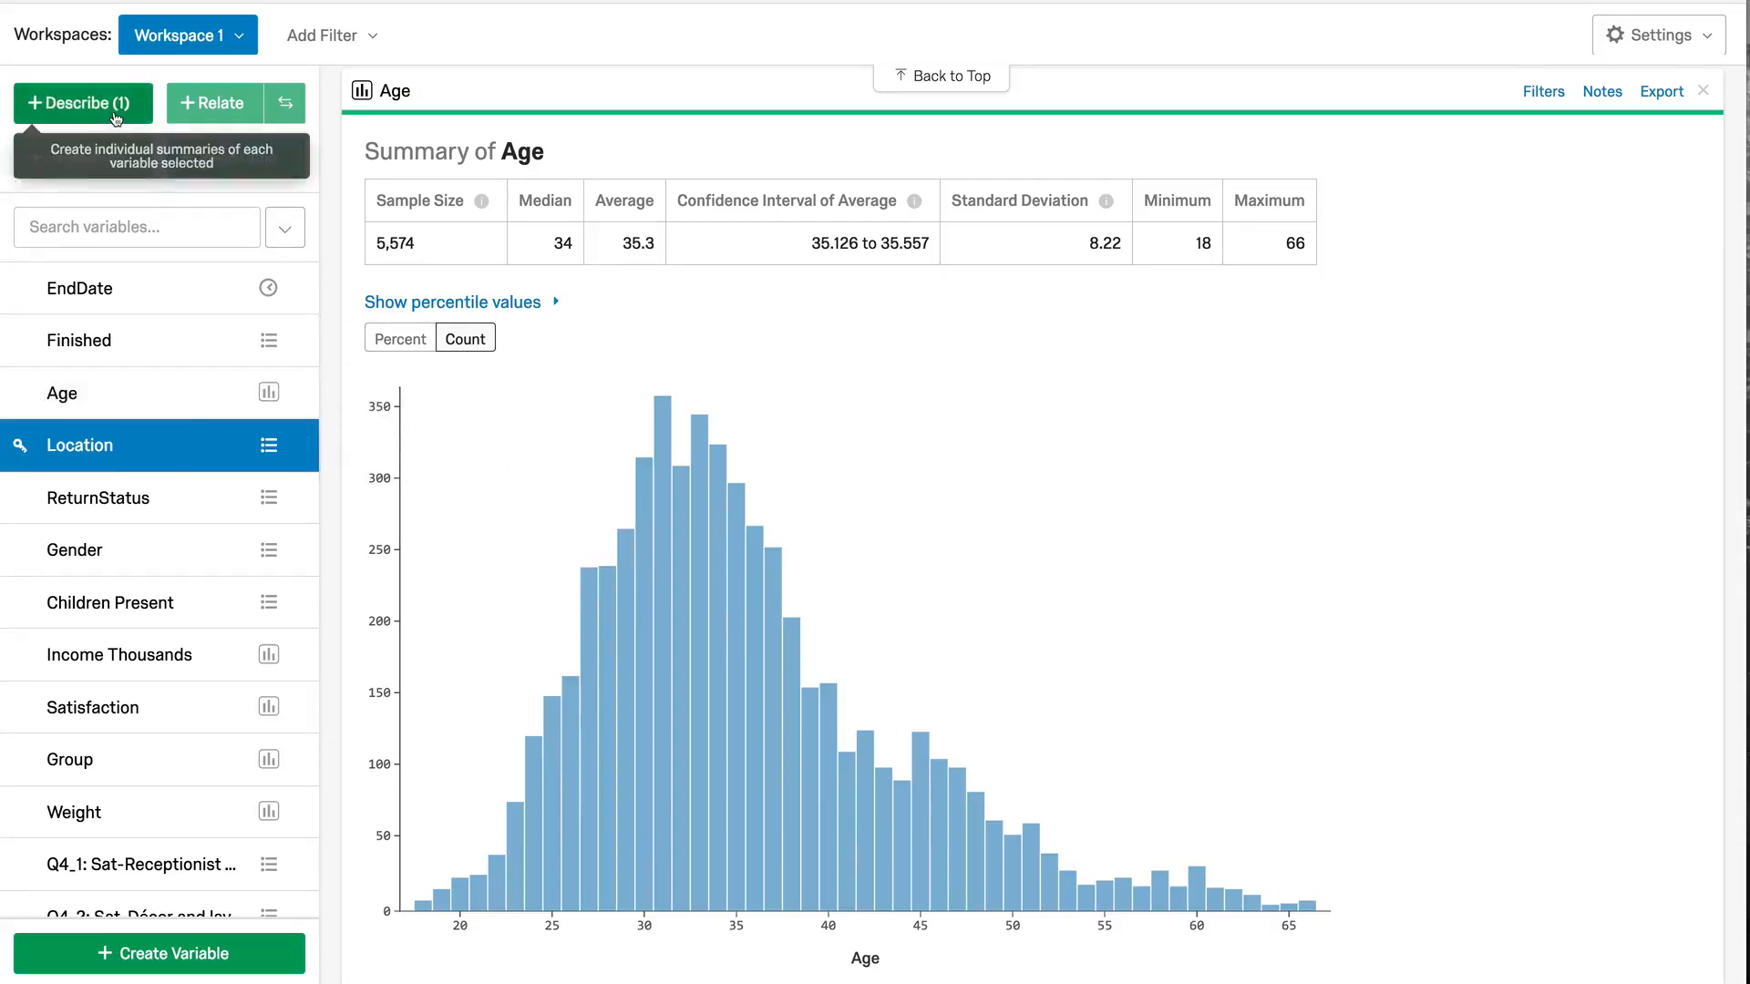
pyautogui.click(86, 103)
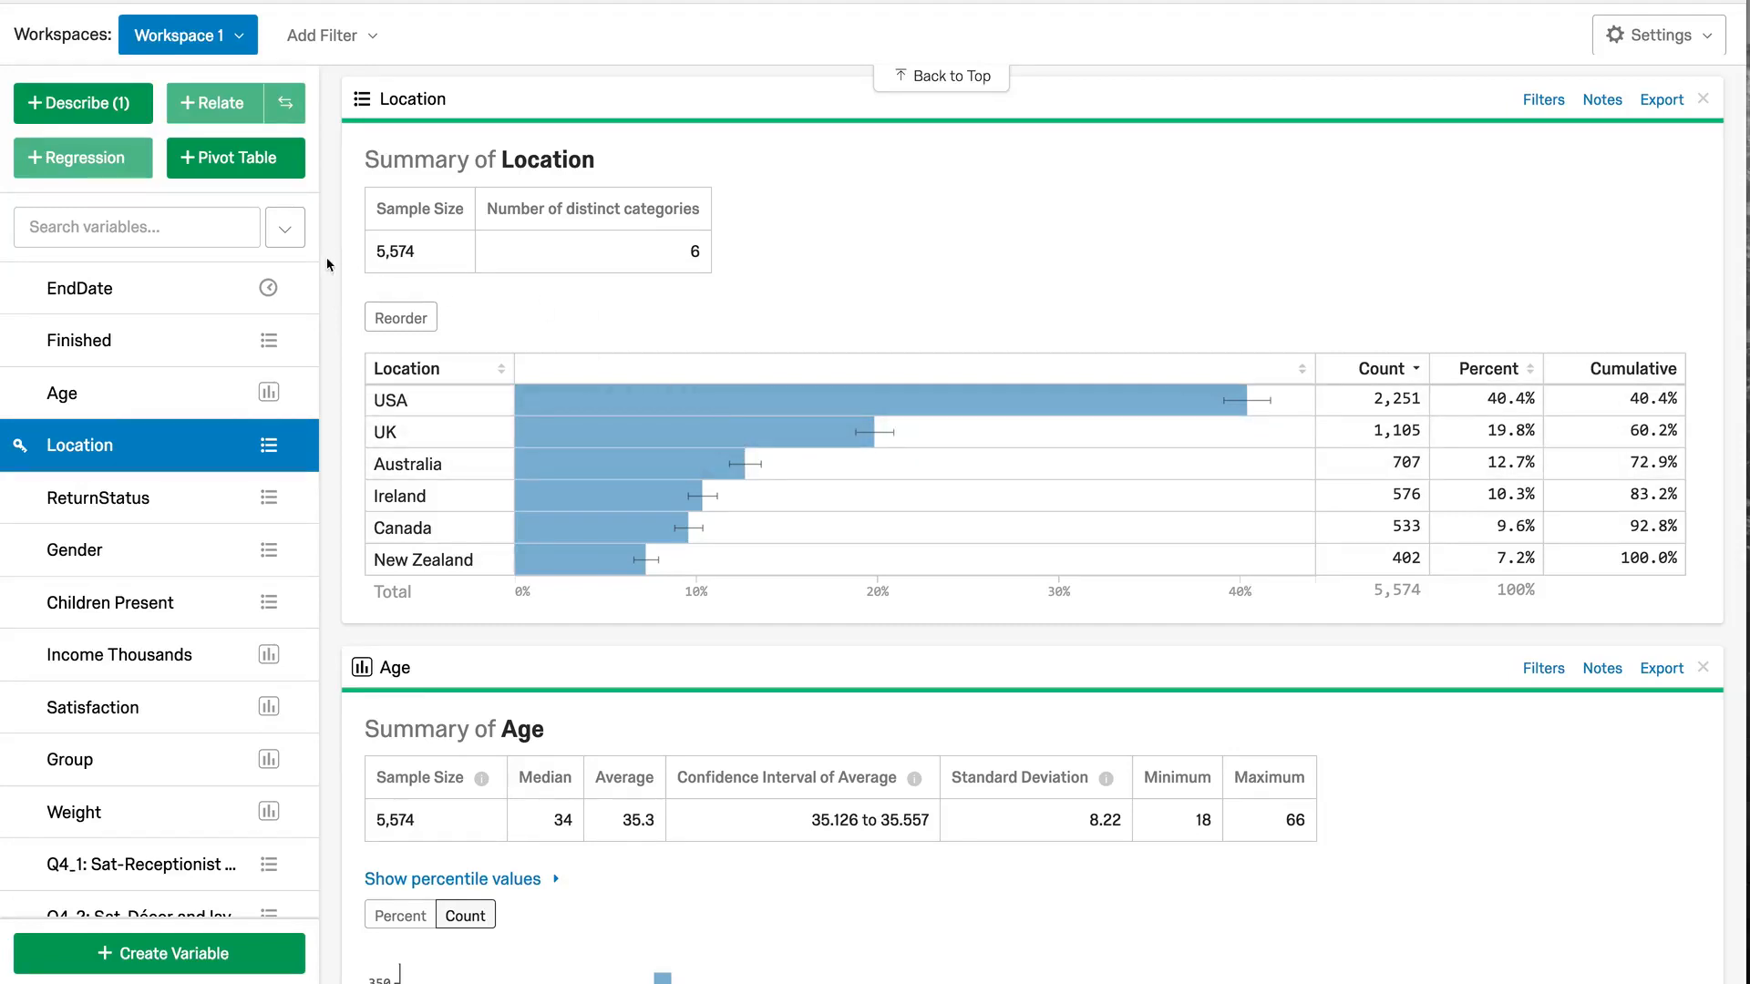
# Select all variables and create a descriptive summary card for each of them.
pyautogui.click(284, 228)
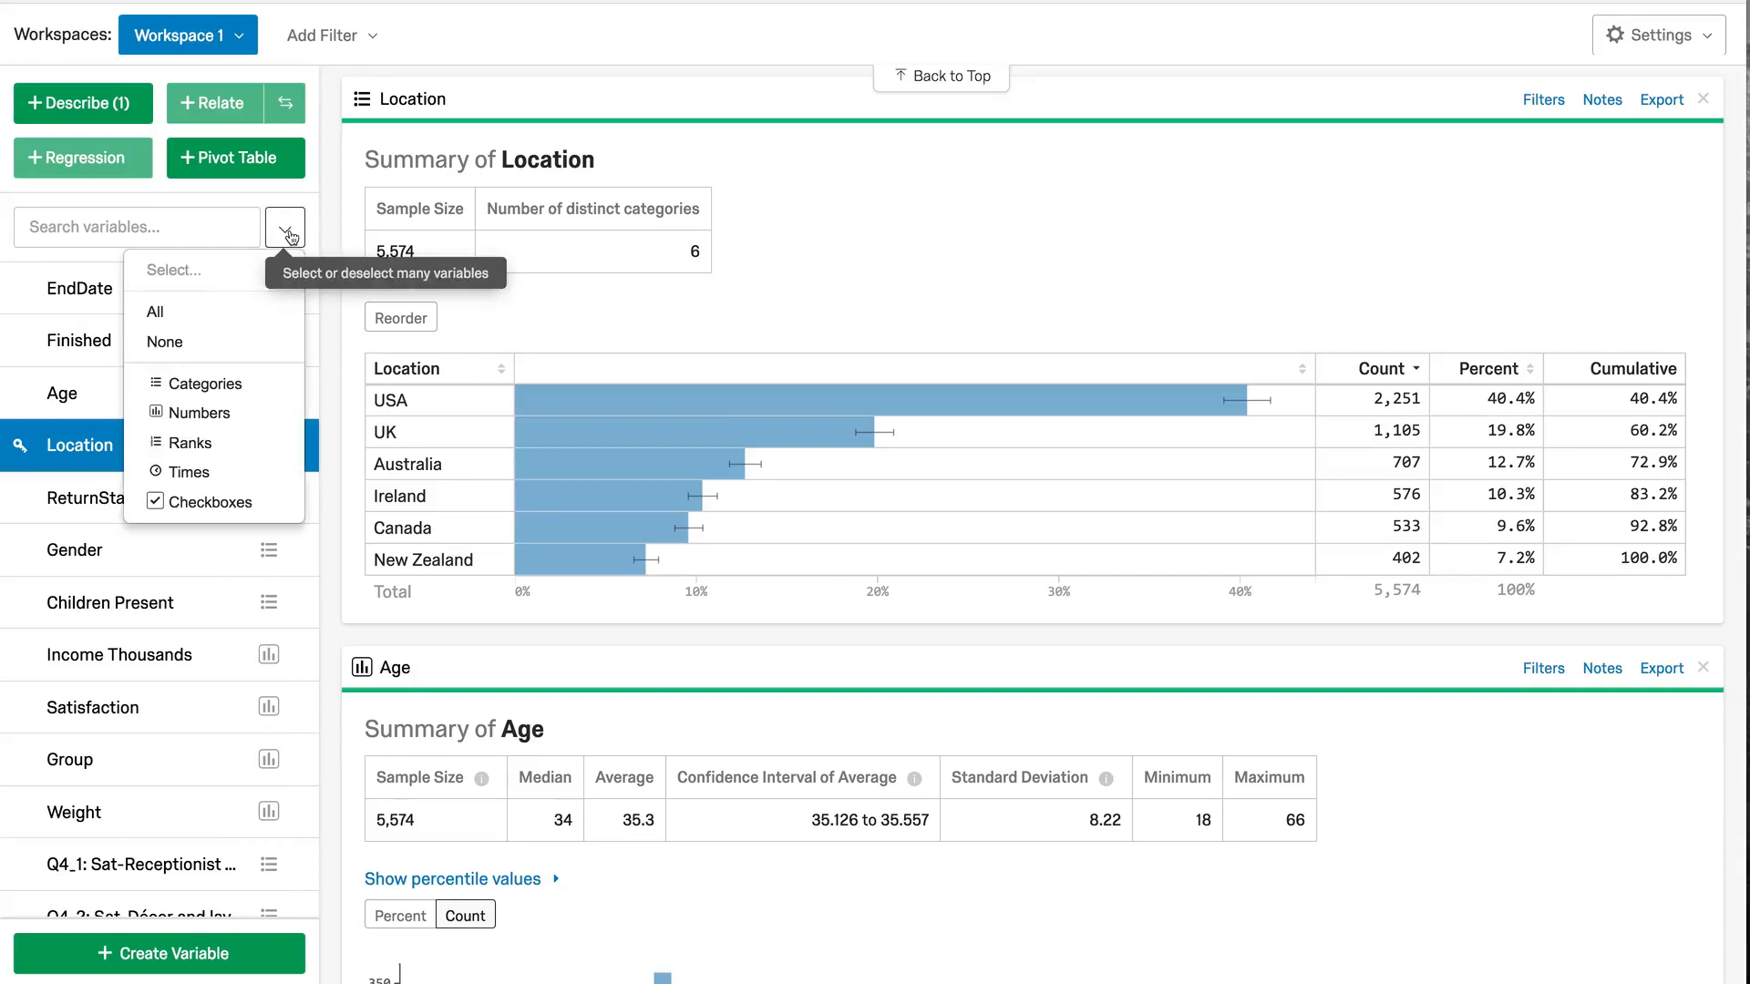
pyautogui.click(199, 312)
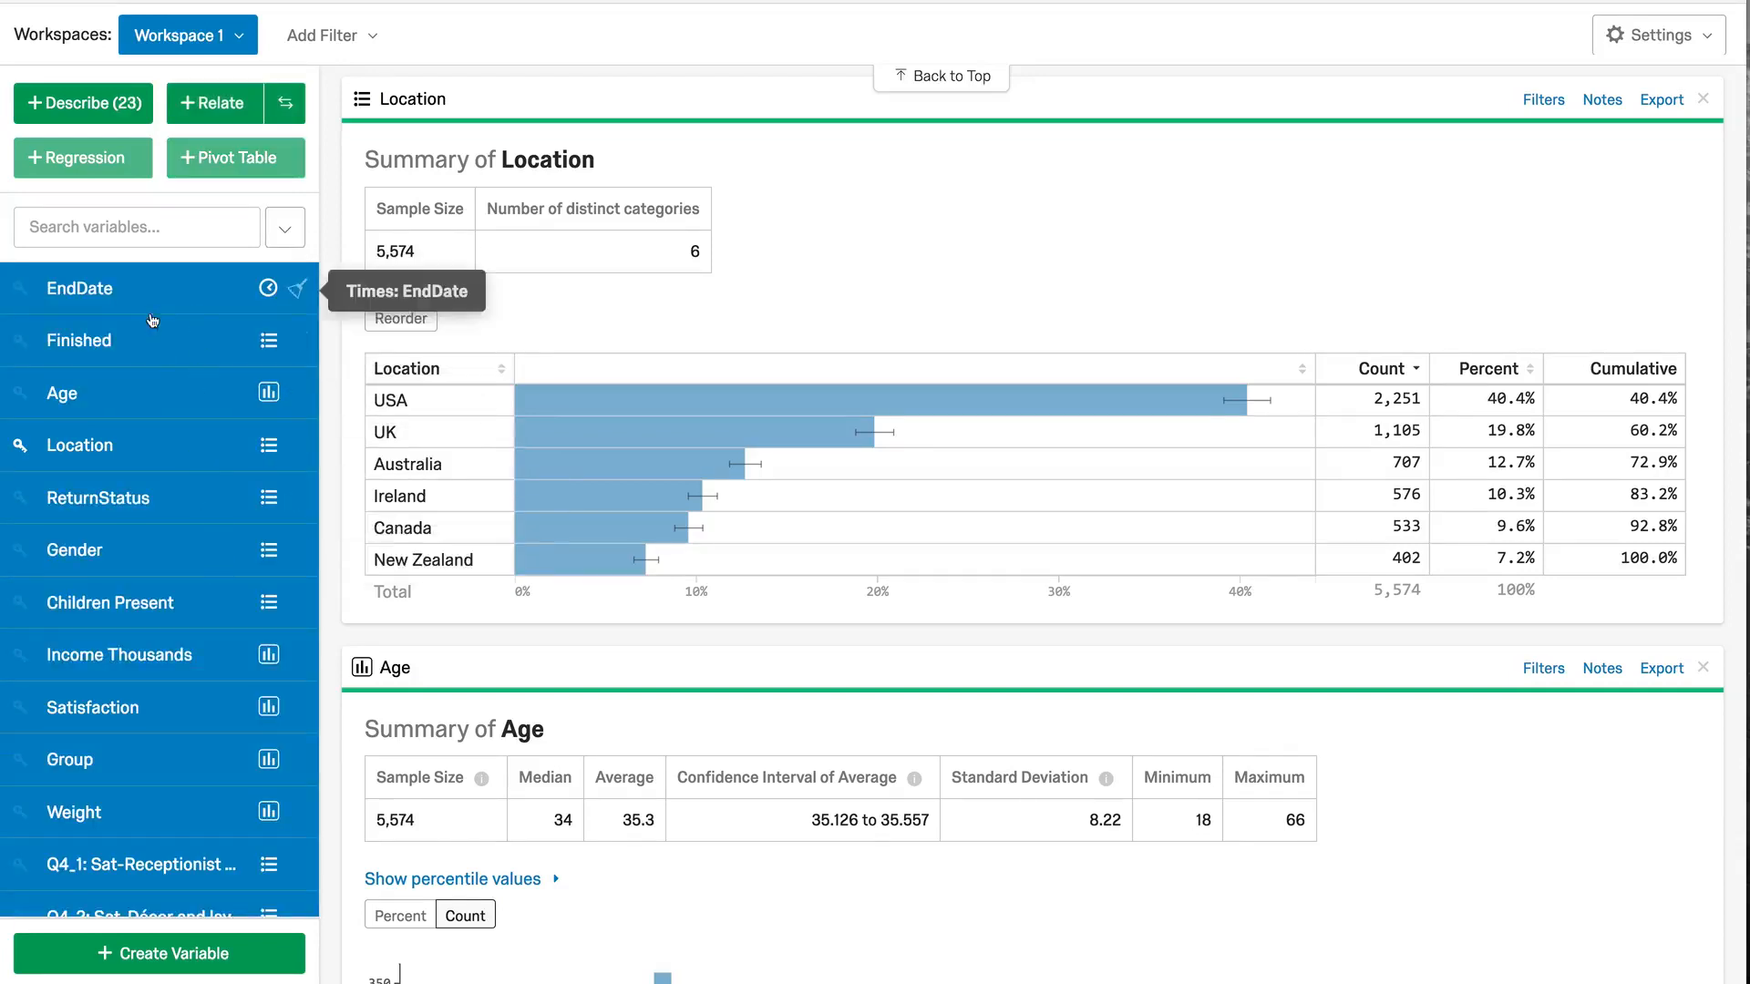
pyautogui.click(83, 102)
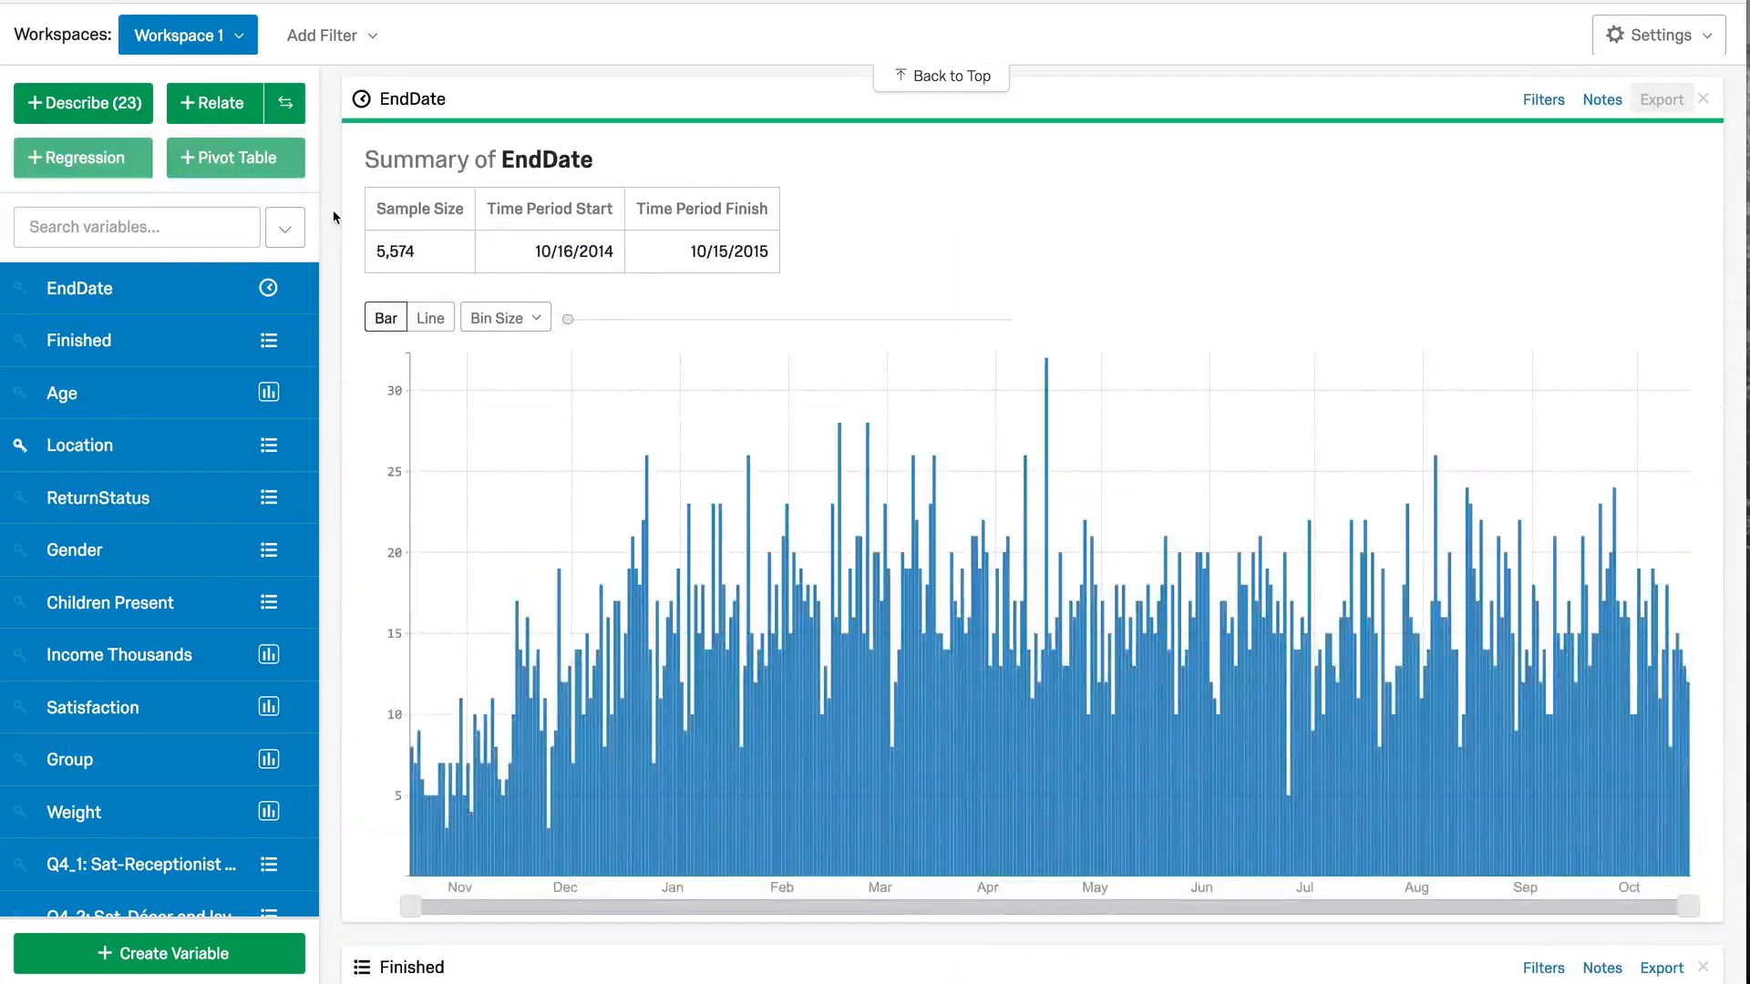
pyautogui.scroll(-10, 331, 209)
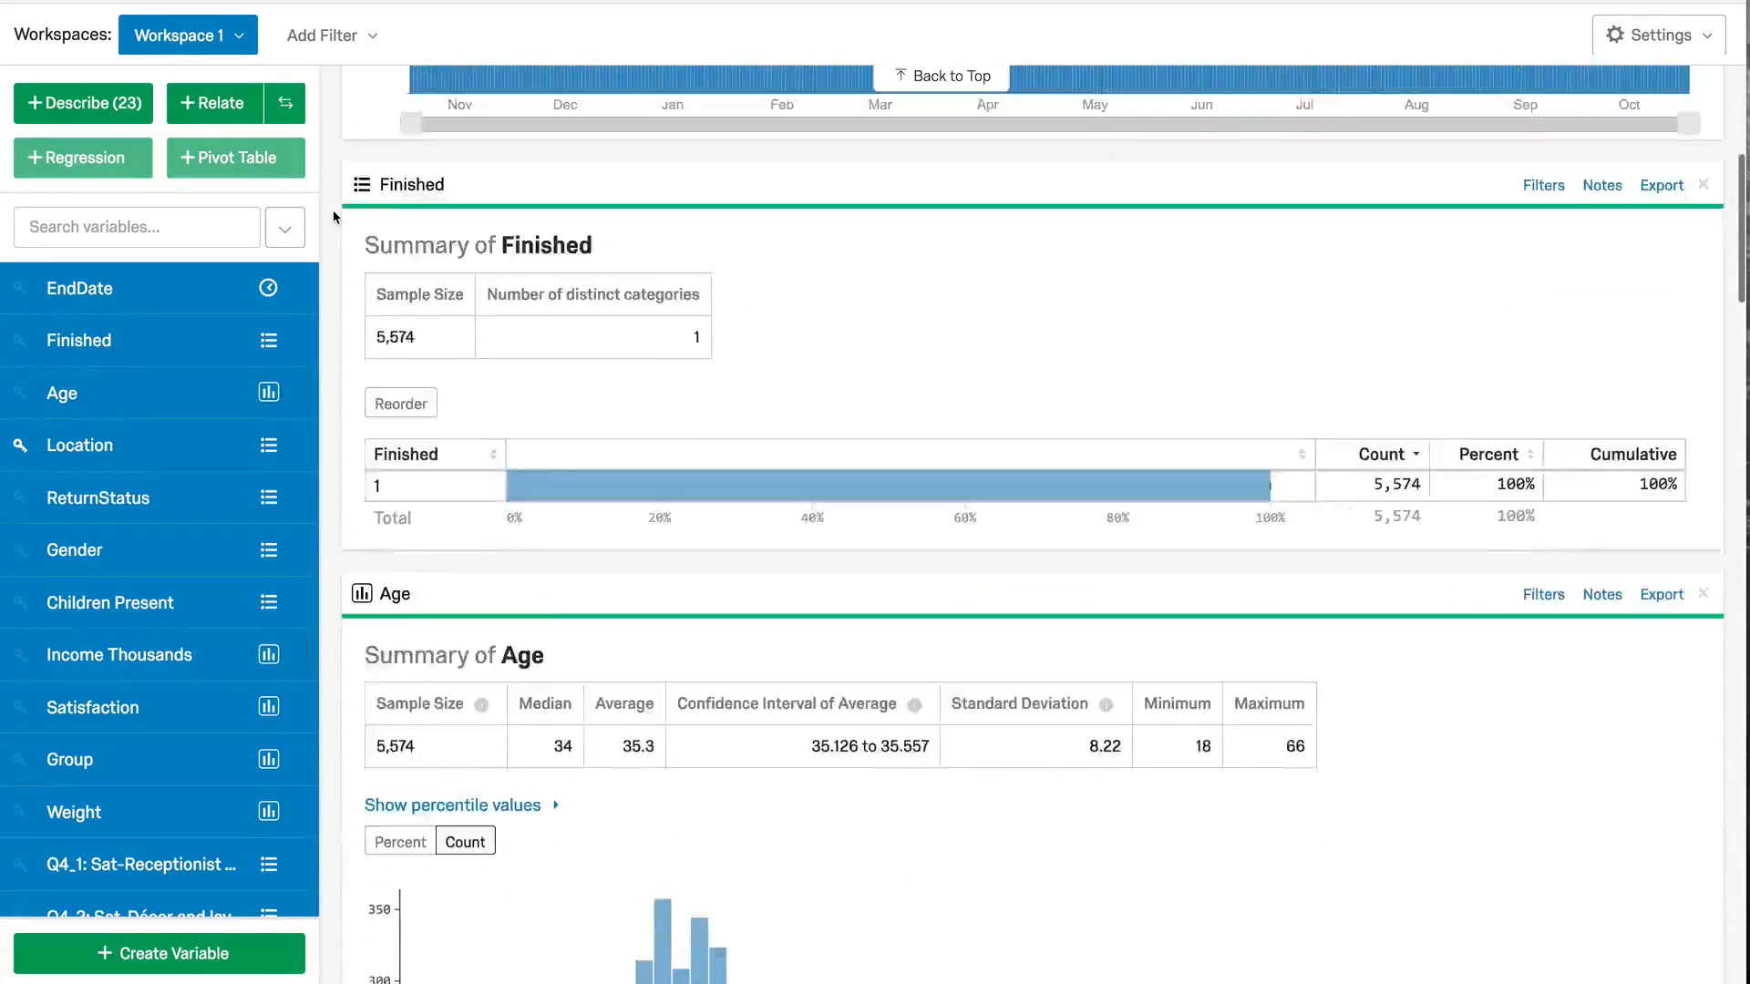
pyautogui.scroll(-15, 332, 210)
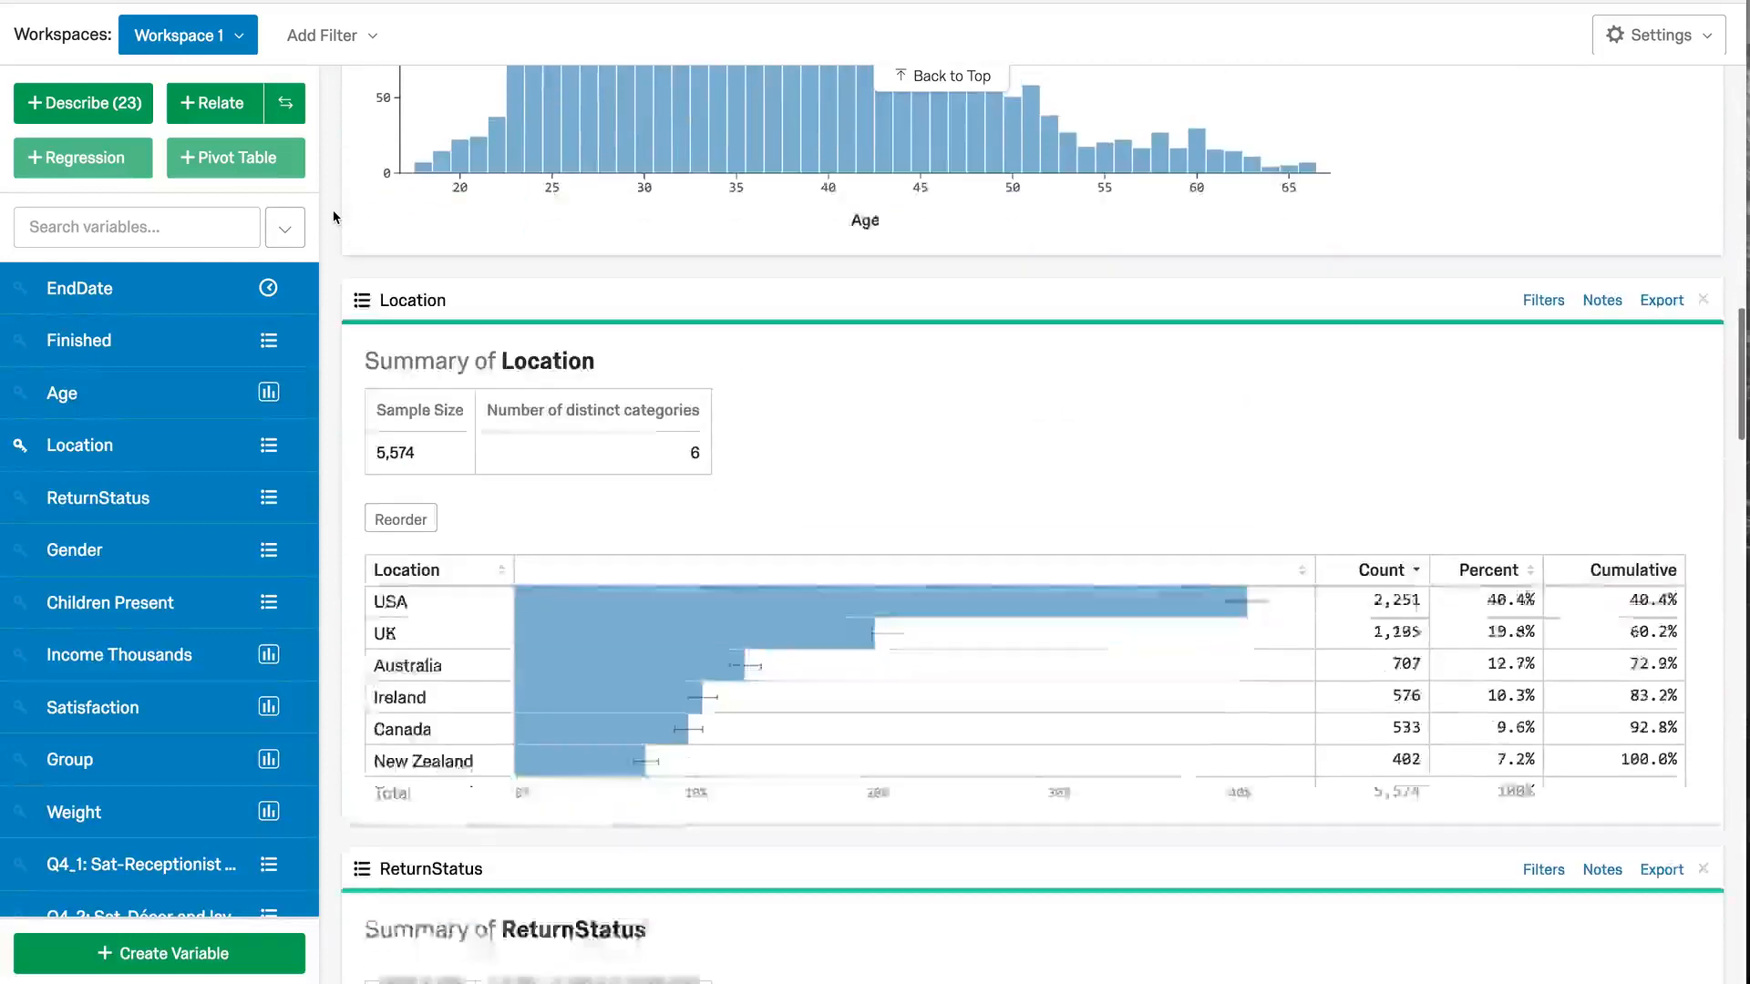
pyautogui.scroll(-5, 331, 210)
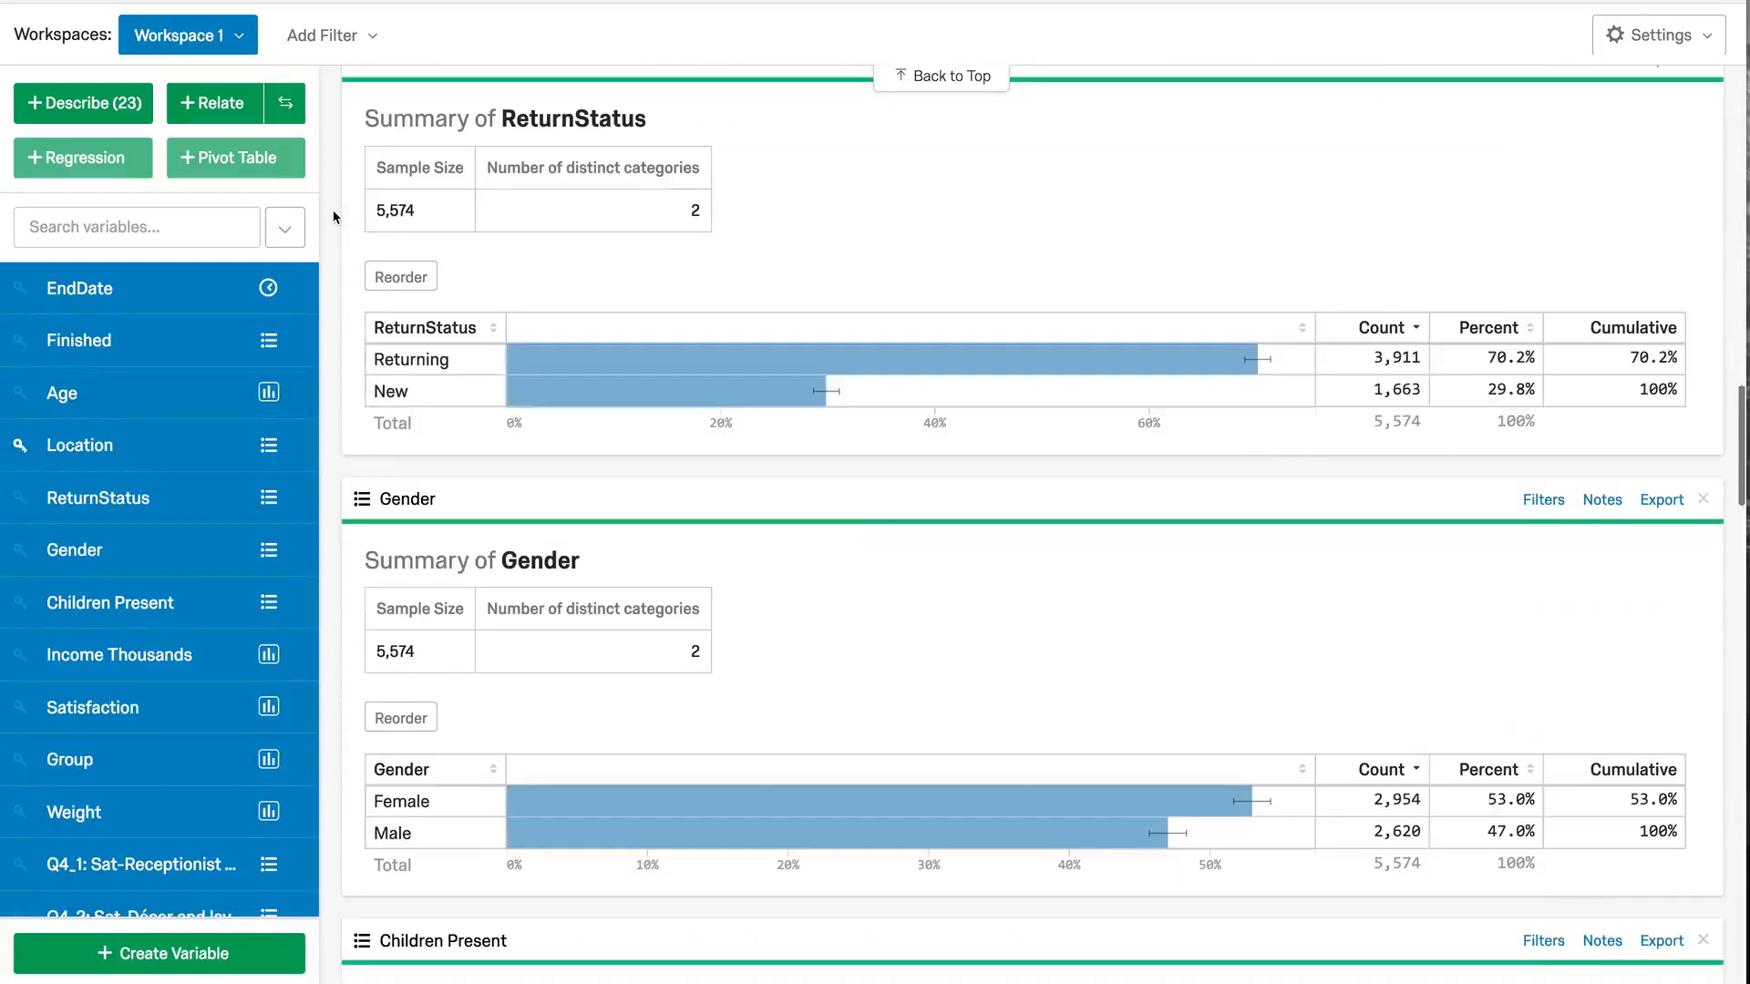
# Clear the variable selection and relate Satisfaction, as the key variable, to ReturnStatus.
pyautogui.click(285, 229)
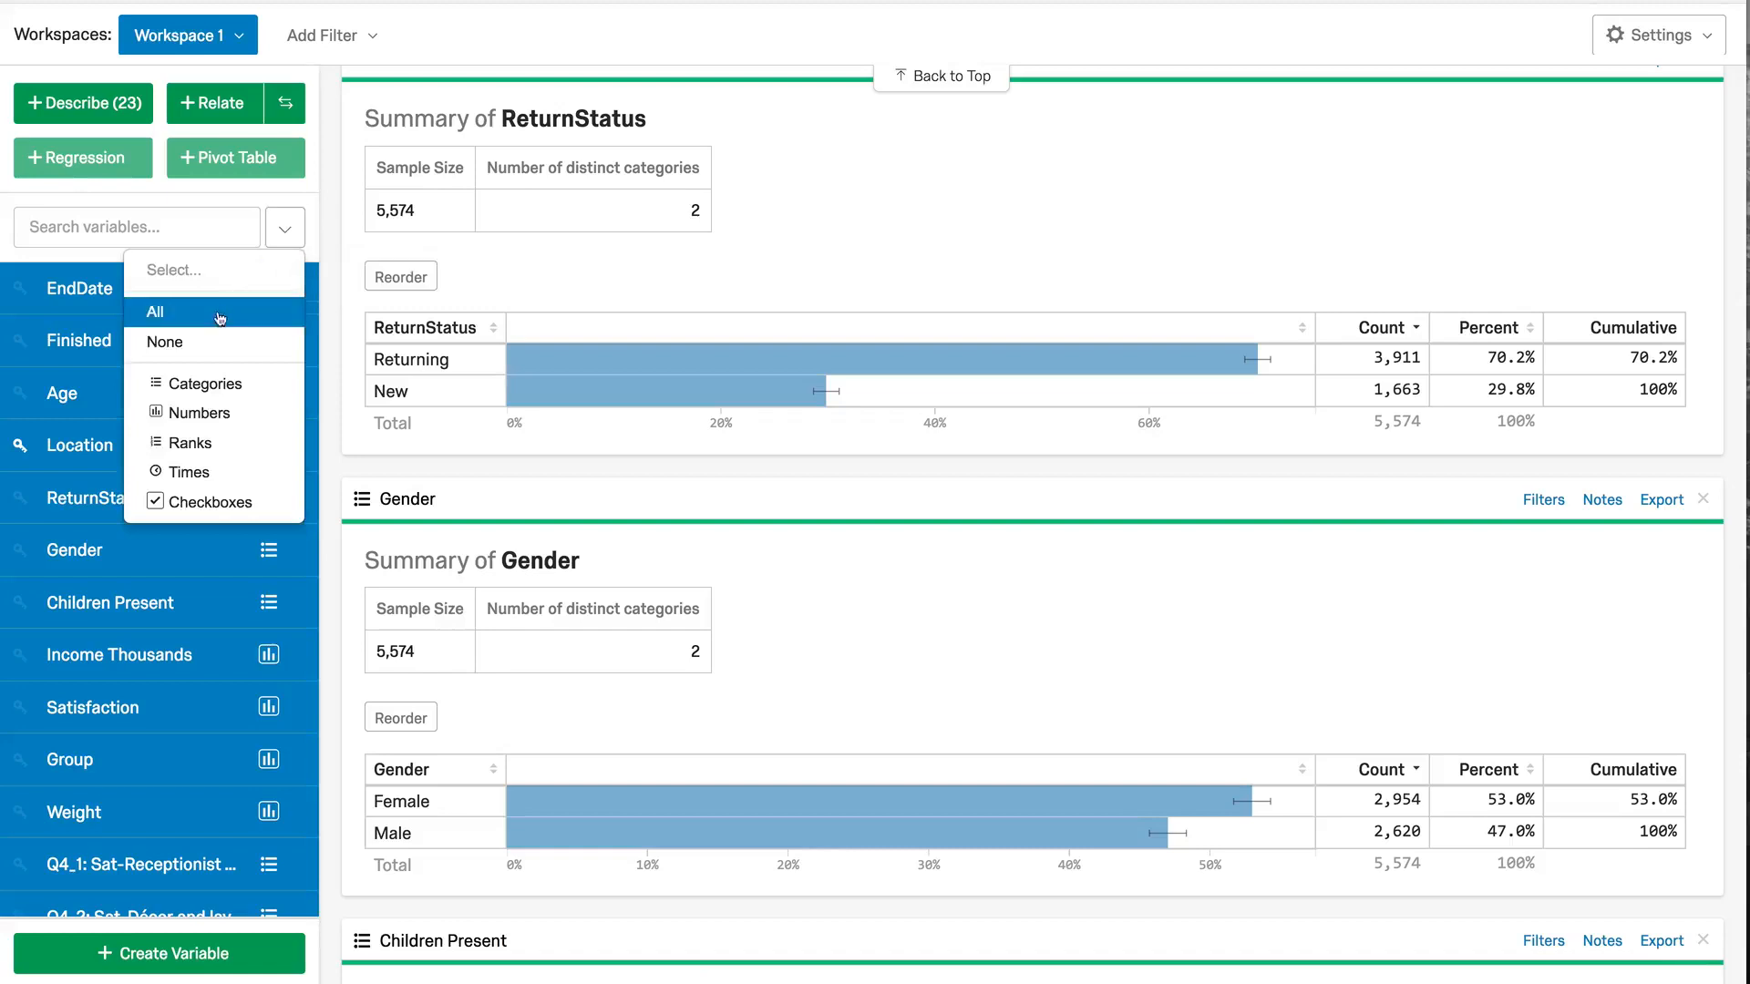
pyautogui.click(210, 355)
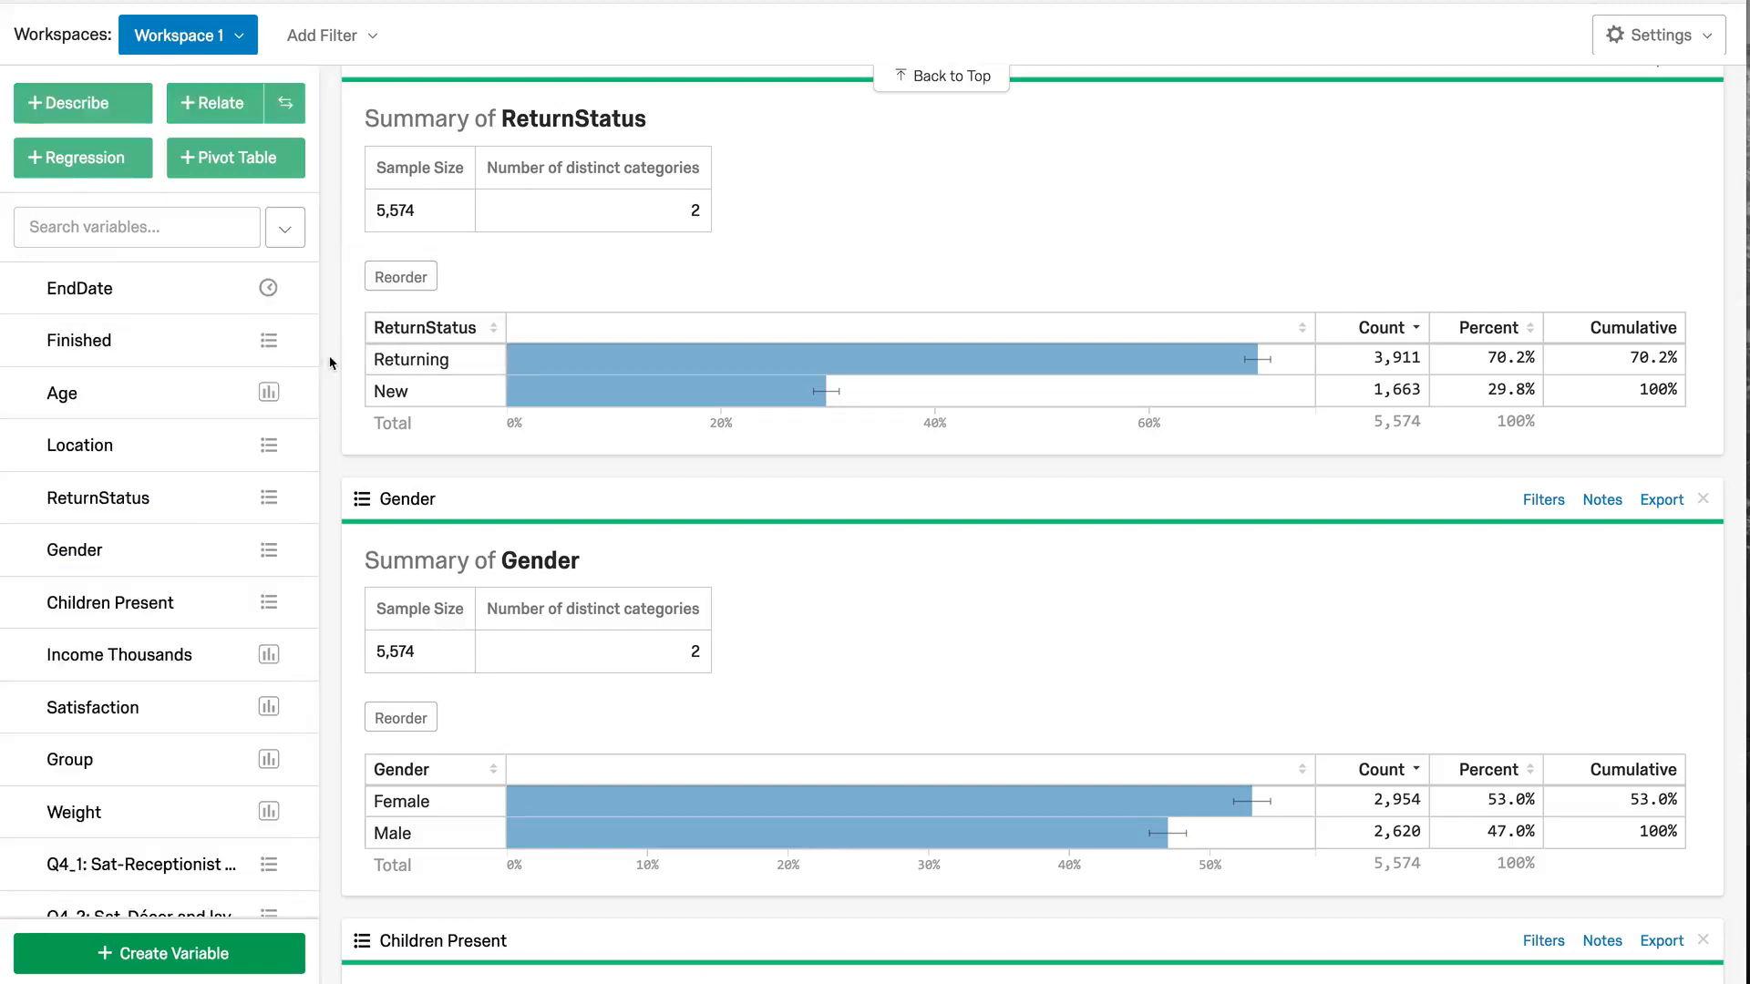
pyautogui.click(118, 709)
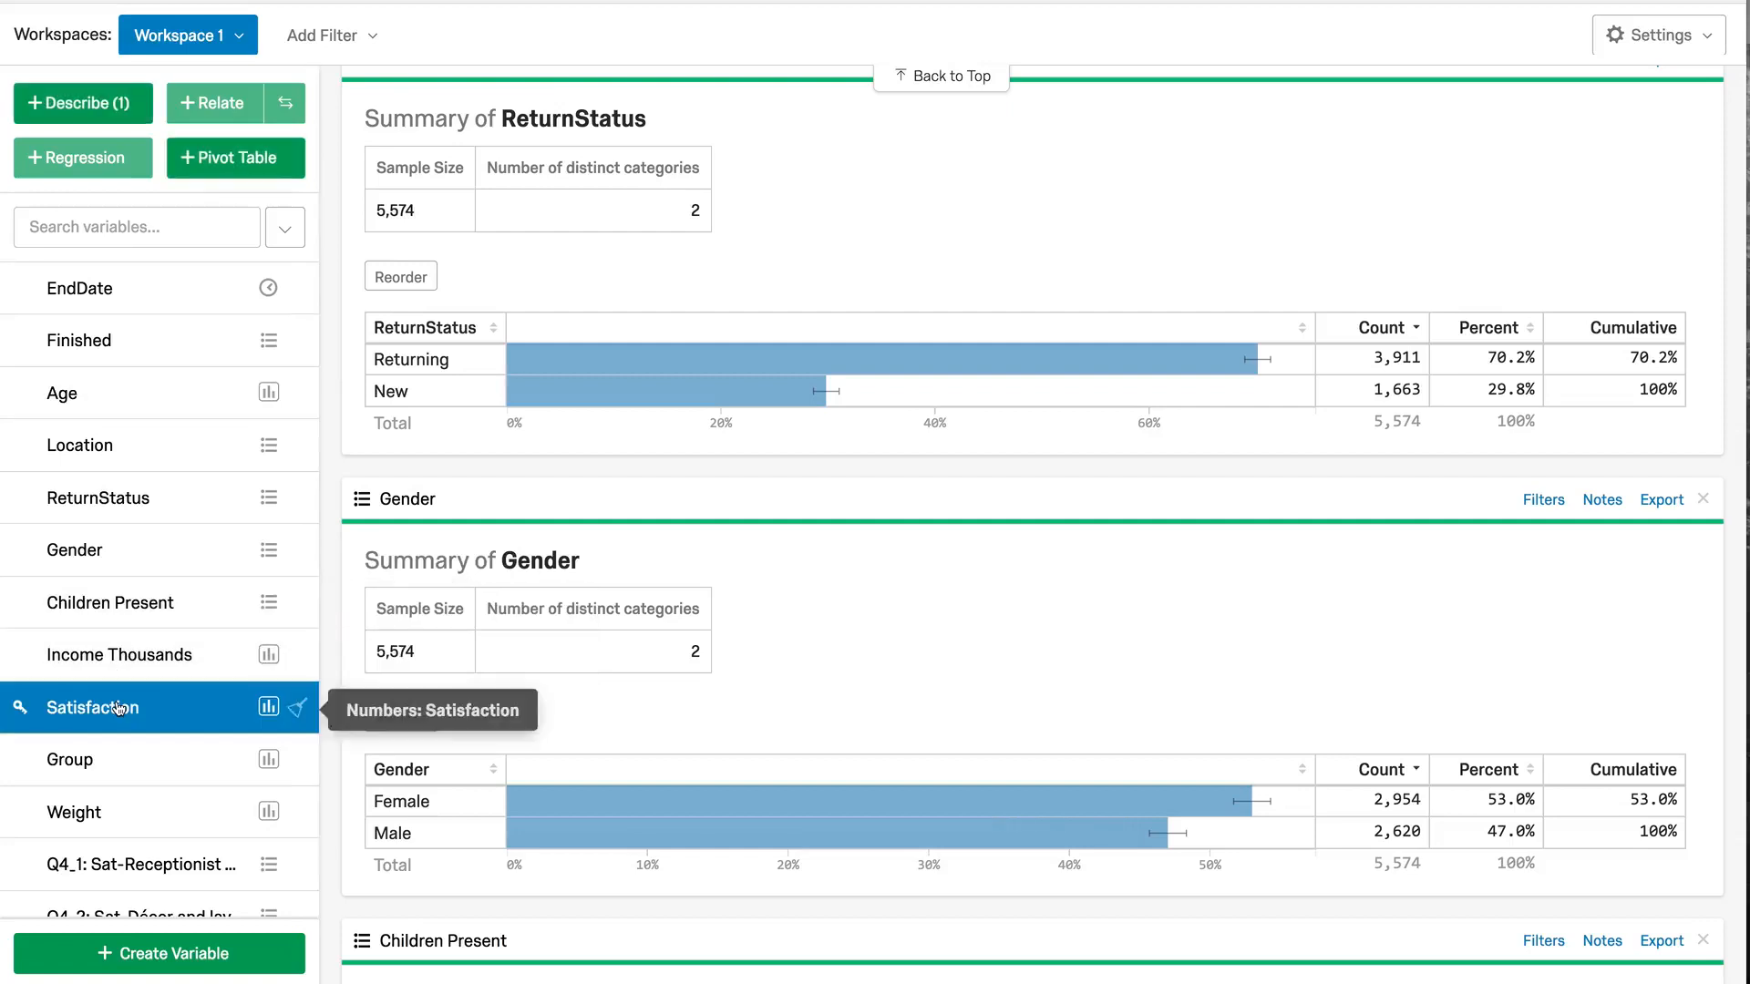
pyautogui.click(171, 493)
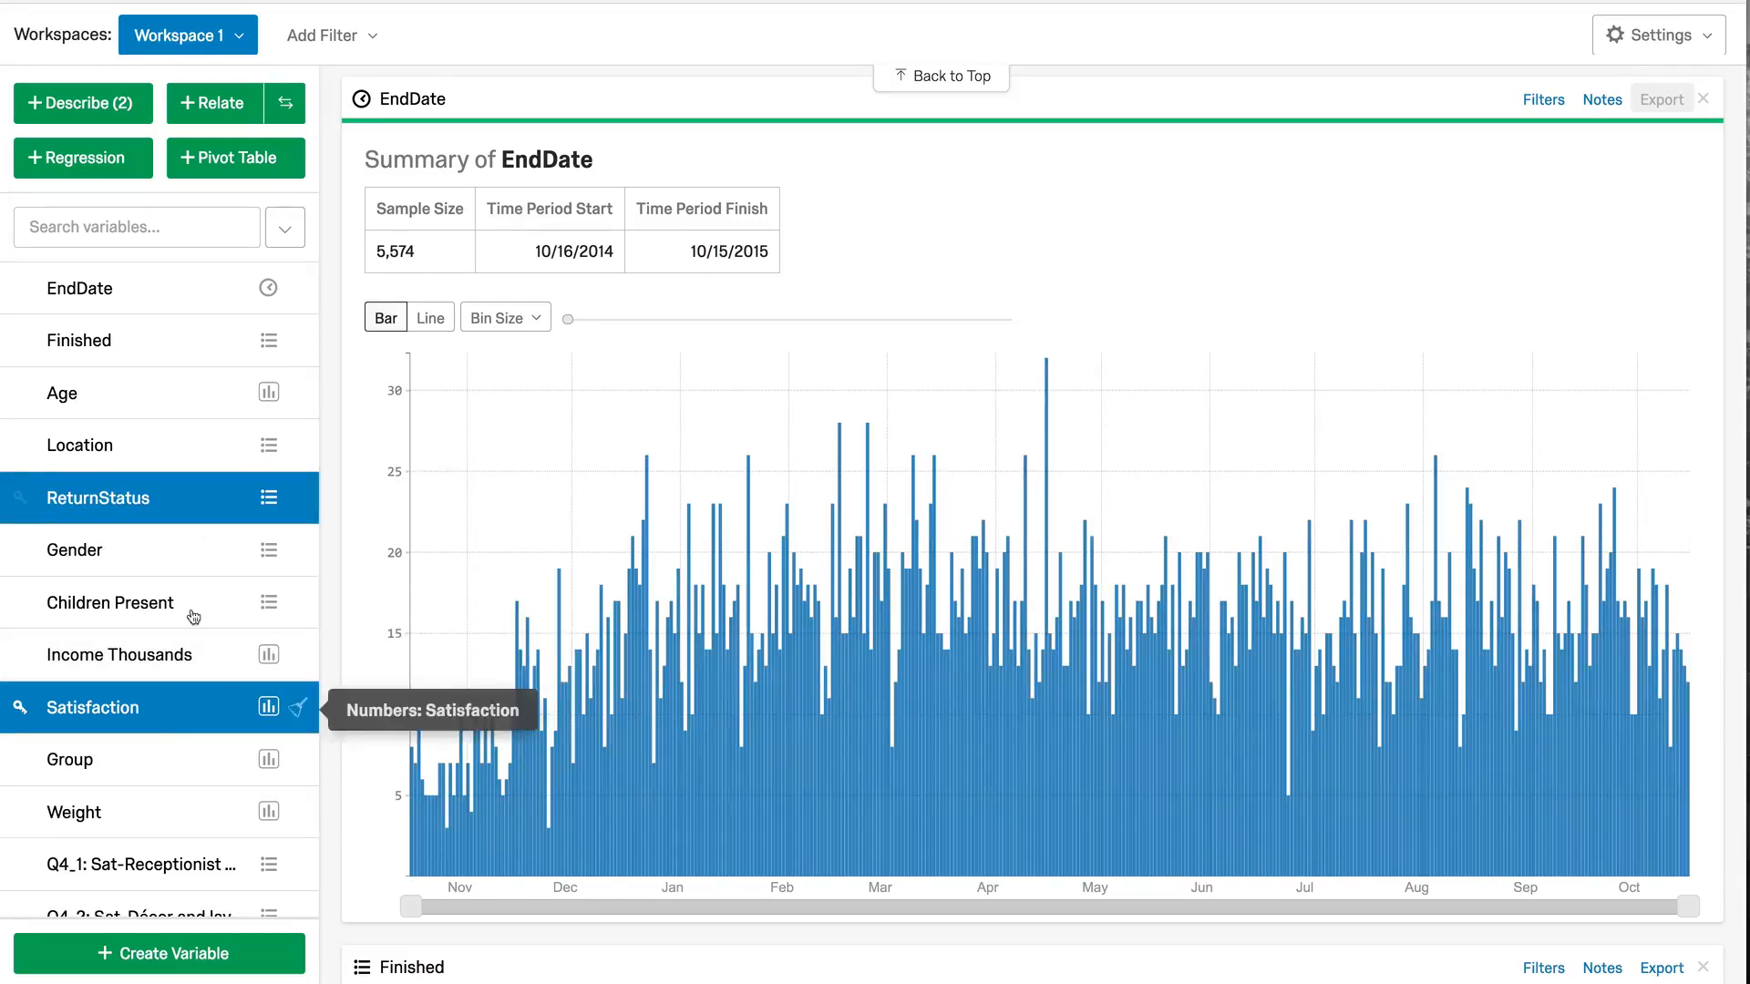
pyautogui.click(230, 111)
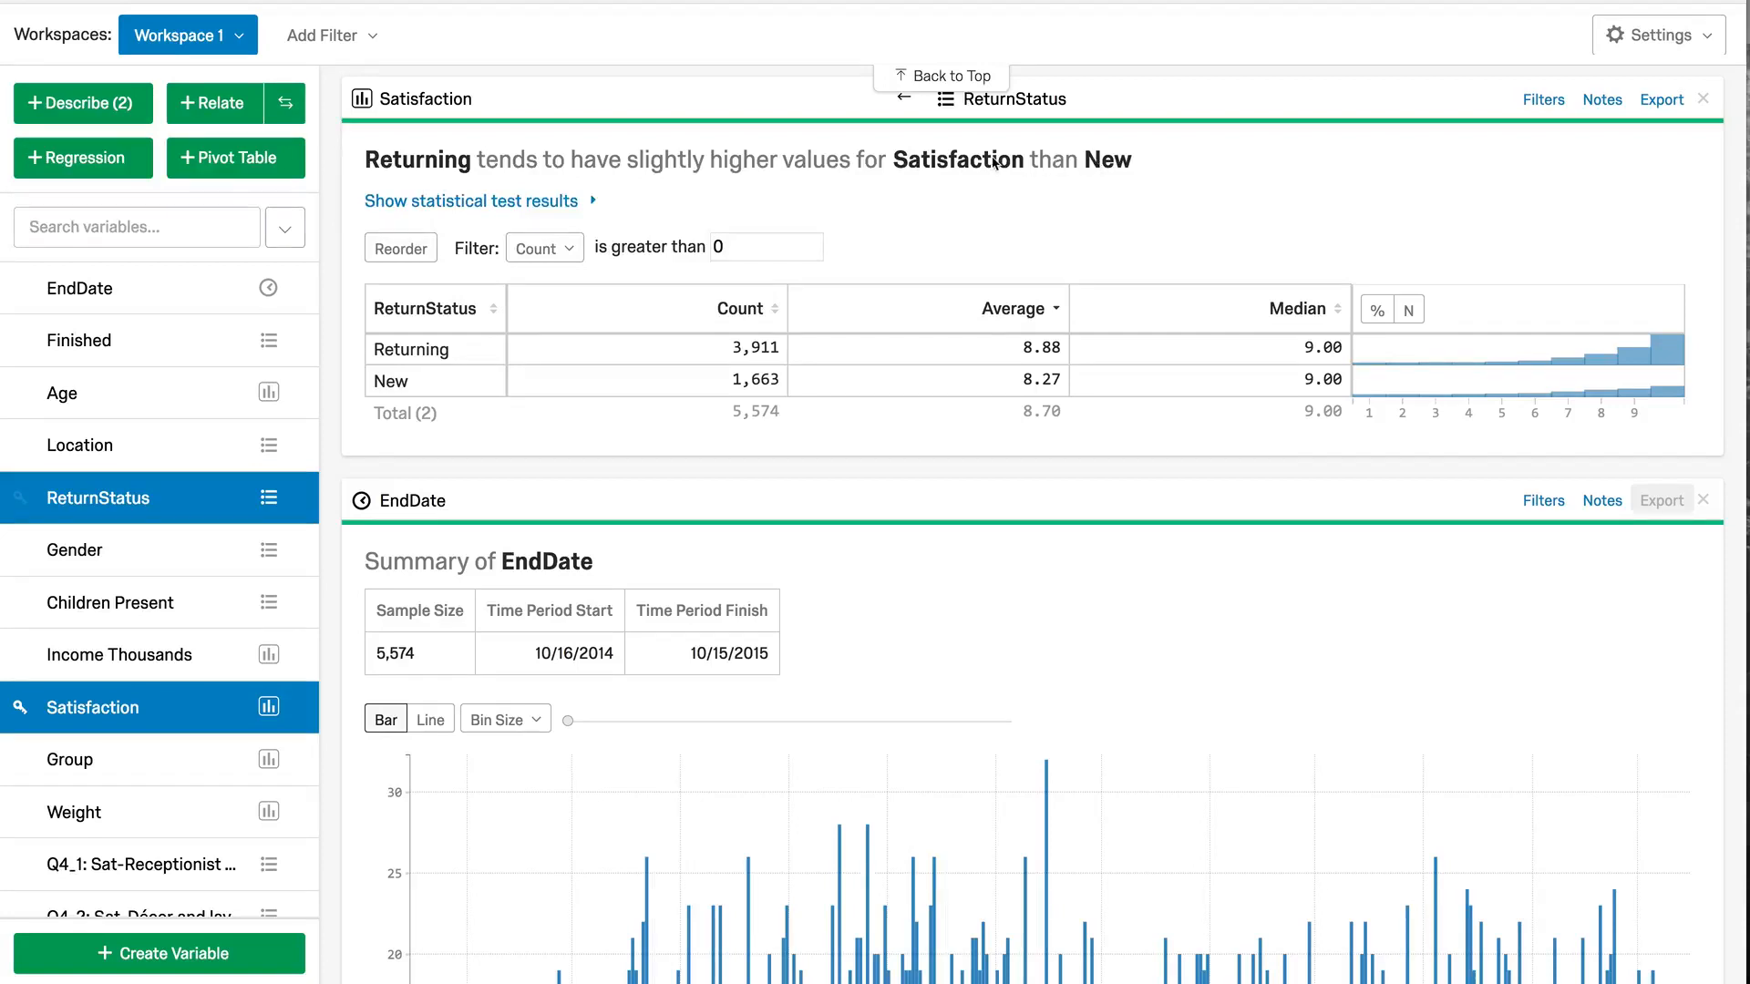
# Check the statistical test results of the Satisfaction by ReturnStatus card, collapse them, and examine the distribution charts.
pyautogui.click(455, 204)
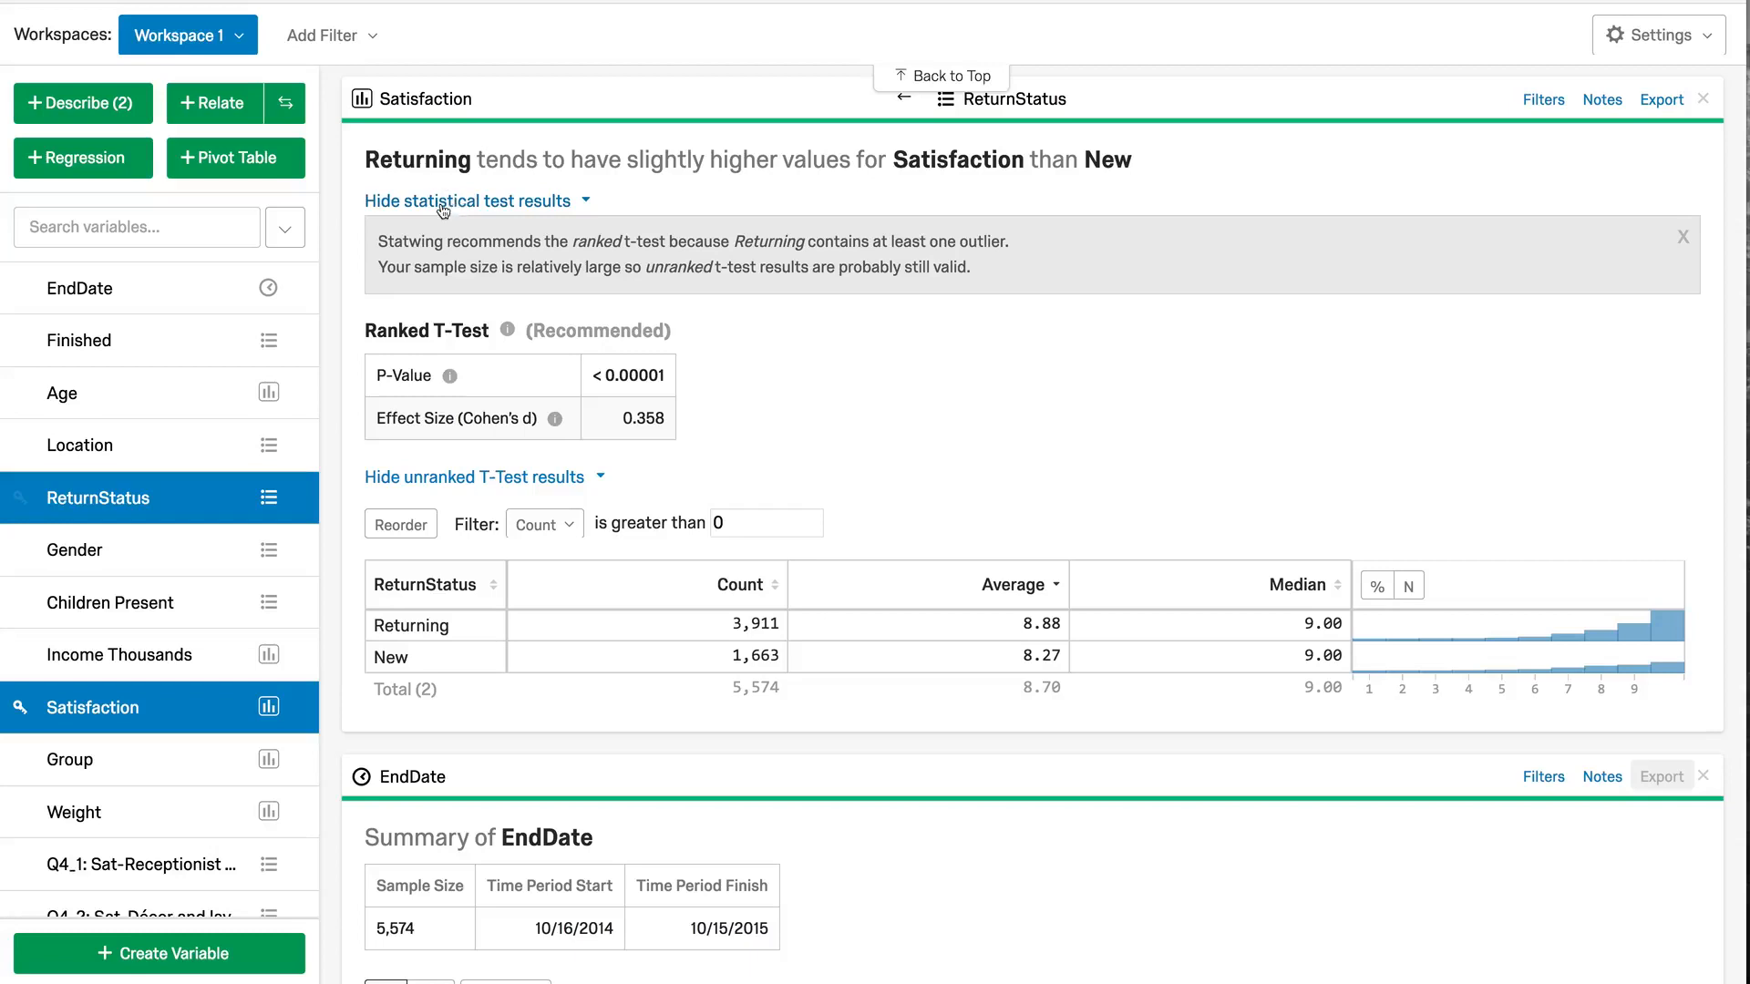
pyautogui.click(443, 210)
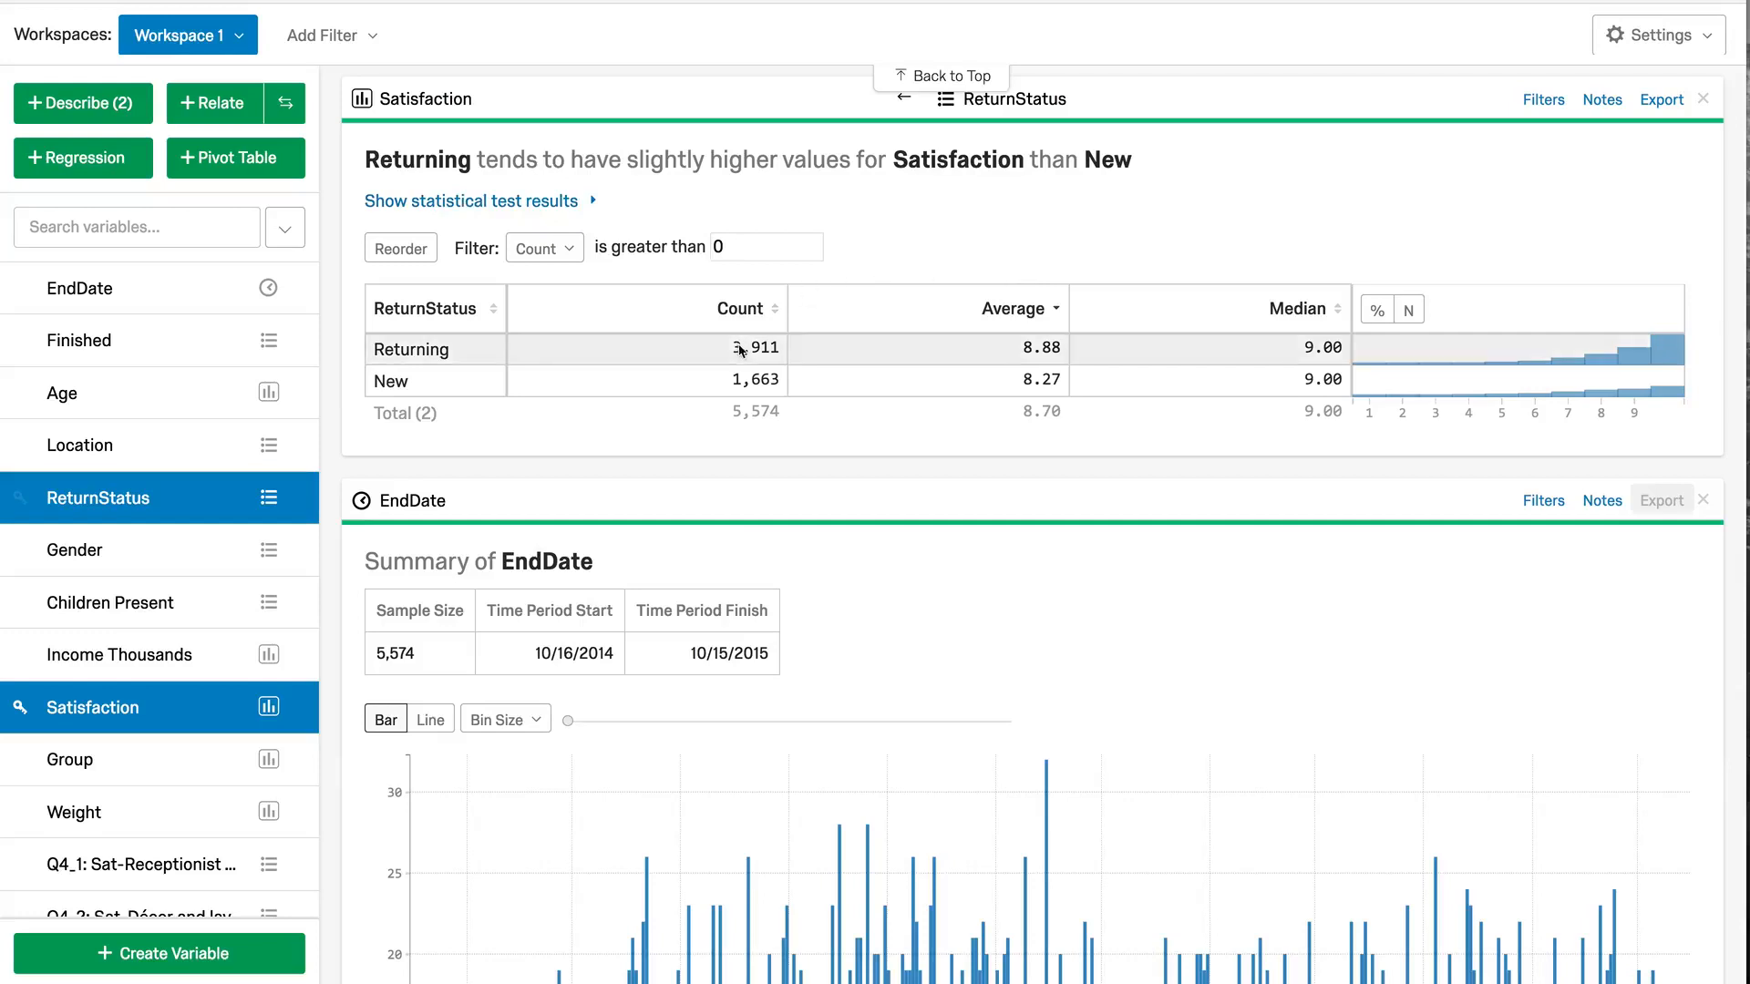
pyautogui.moveTo(1473, 365)
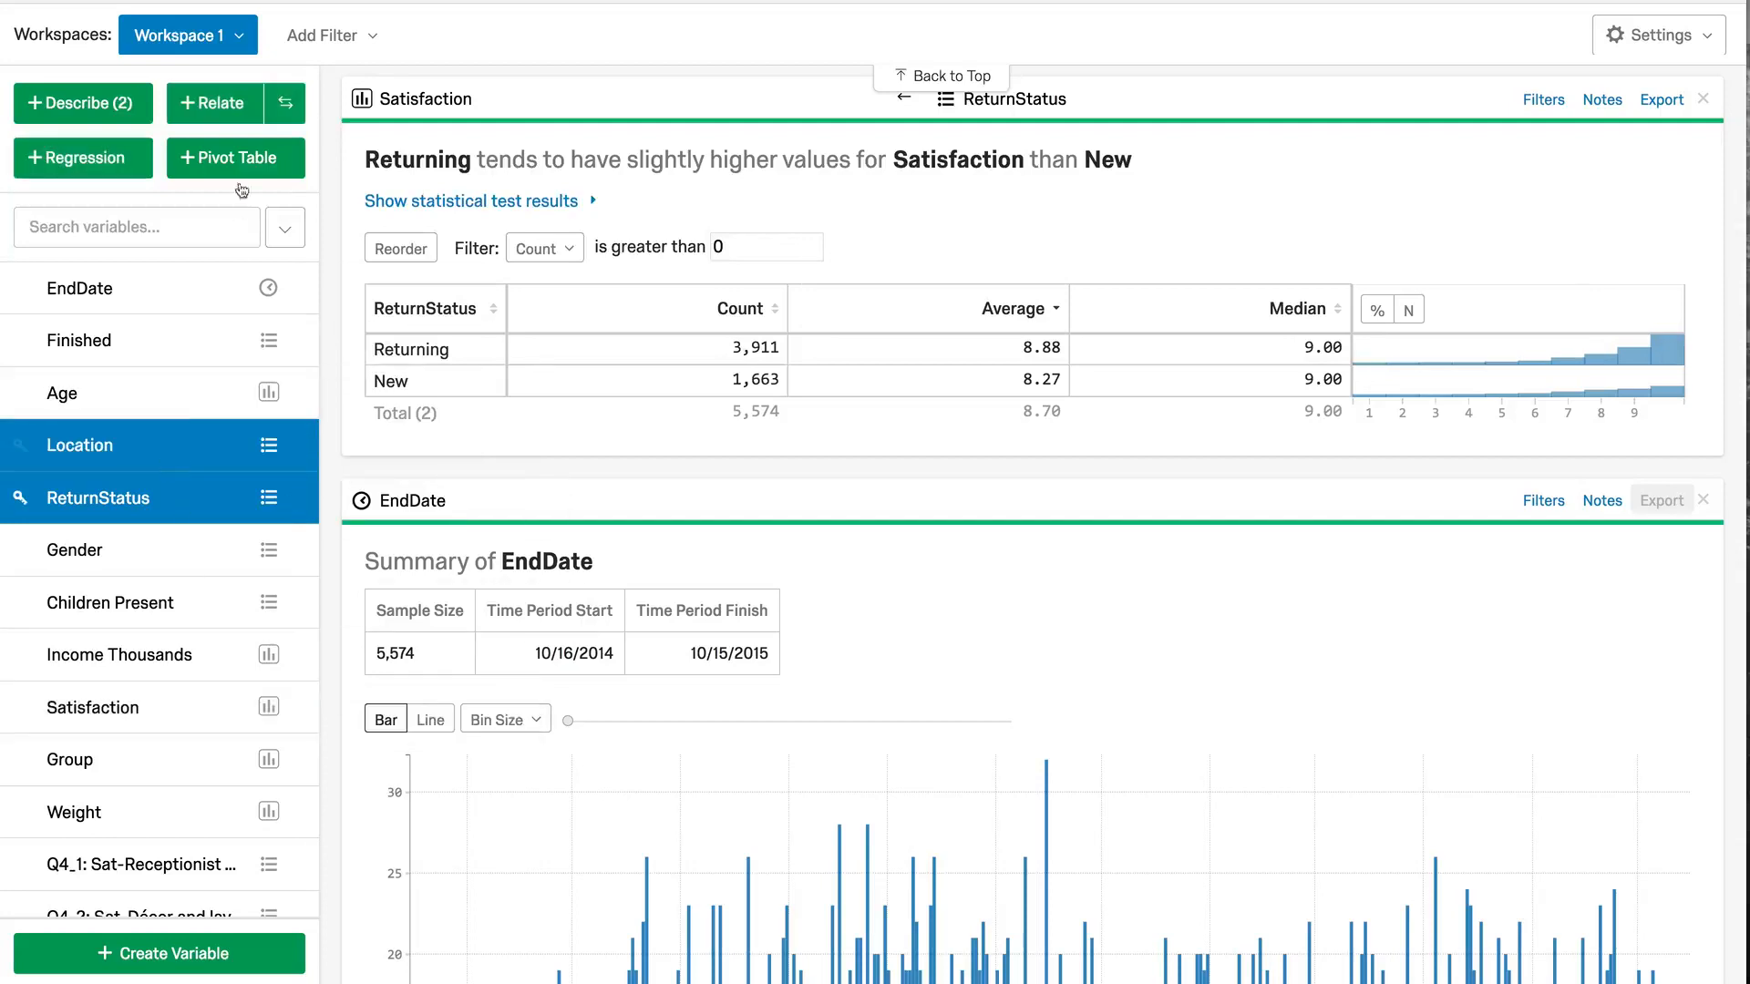
# Relate ReturnStatus, as the key variable, to Location and check the significance marker on the Returning UK cell.
pyautogui.click(209, 102)
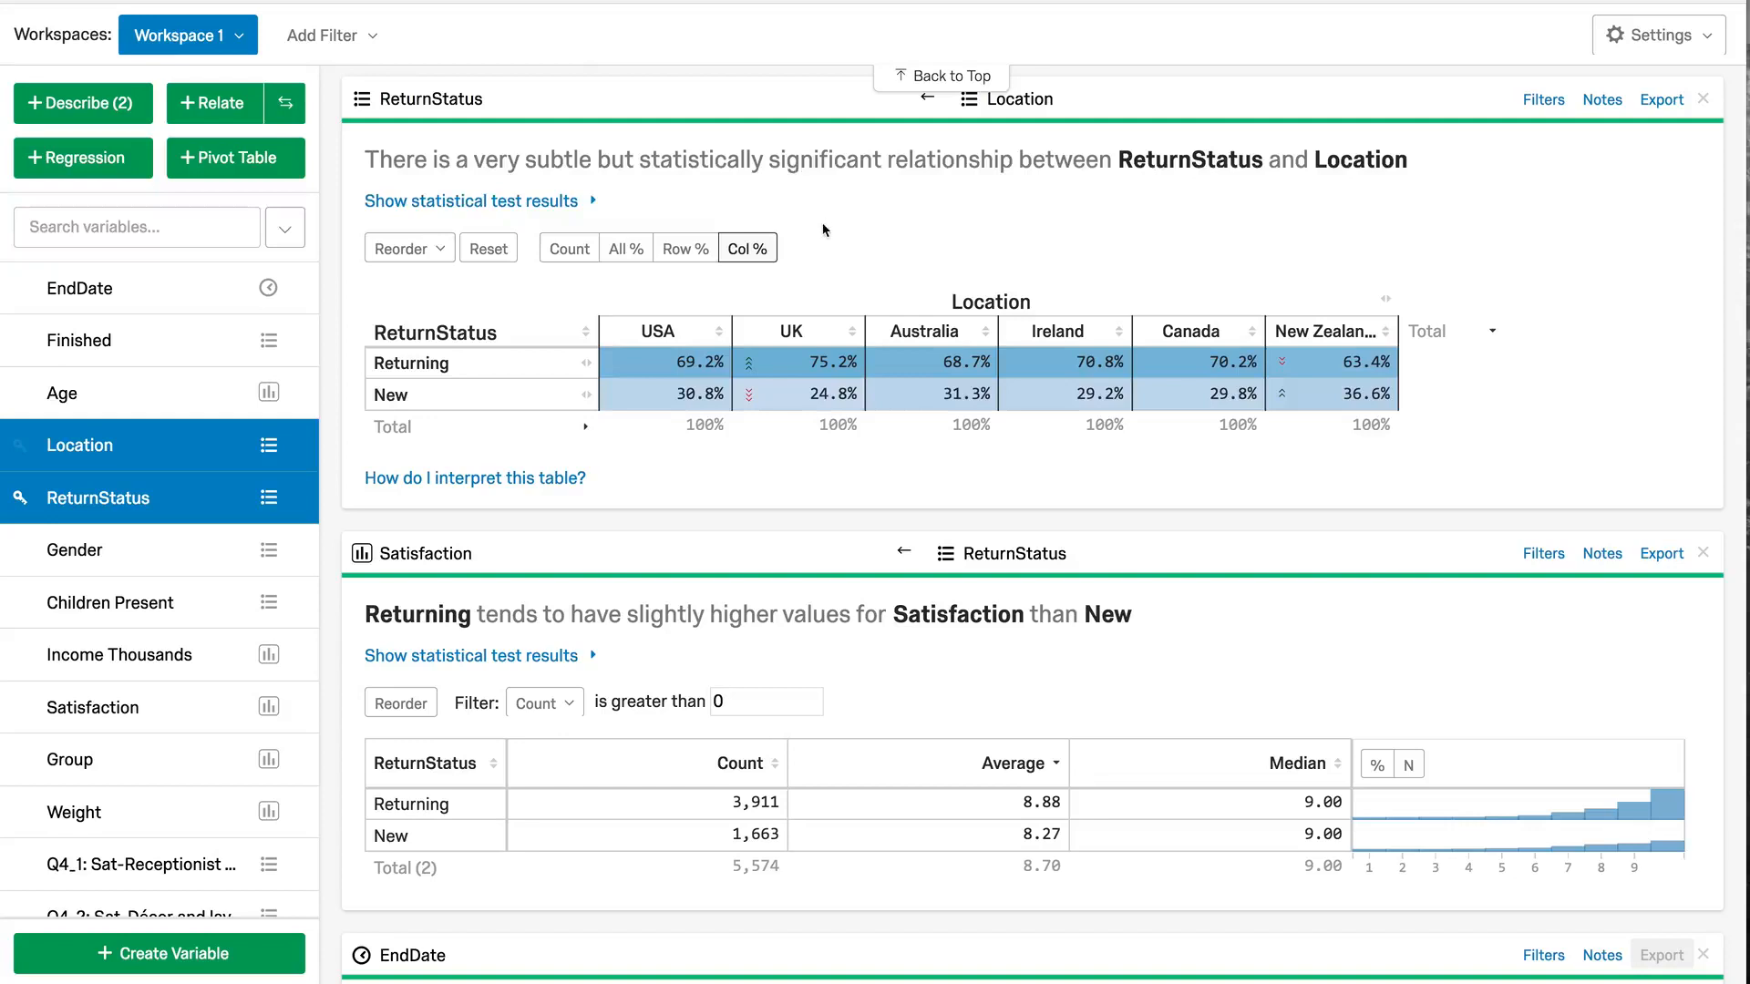
pyautogui.moveTo(753, 374)
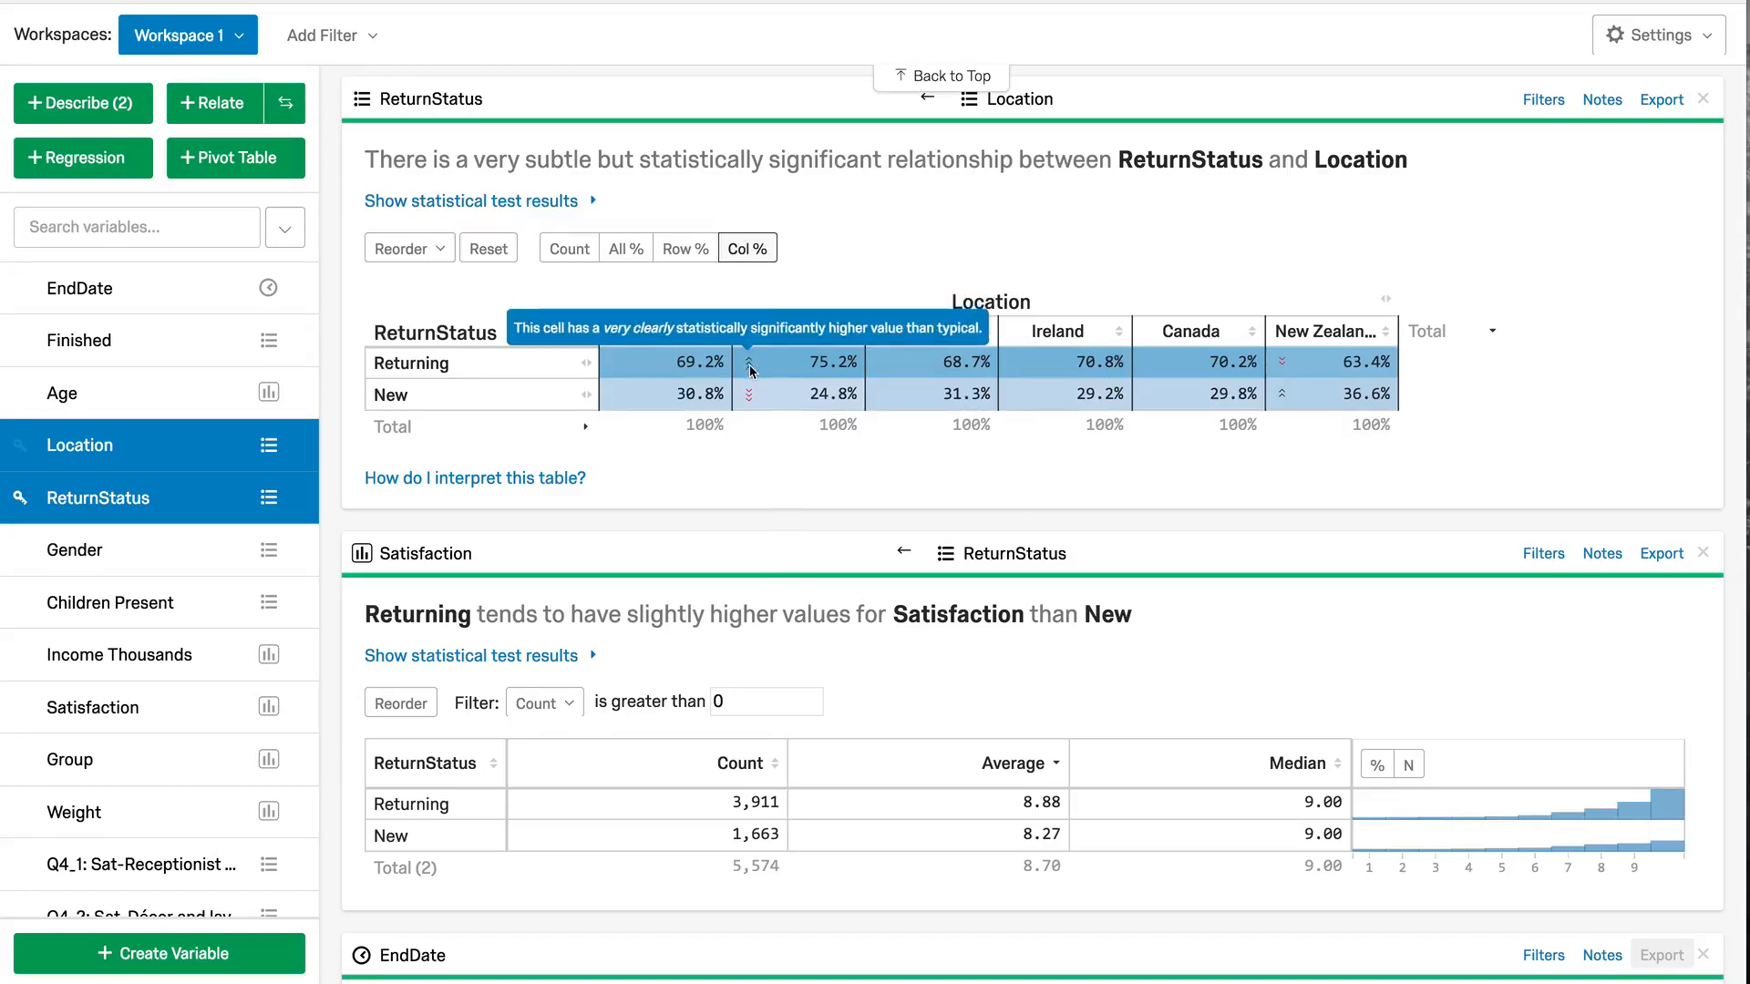
# Filter the ReturnStatus by Location card to show only responses where Age is between 30 and 40.
pyautogui.click(1543, 99)
pyautogui.click(499, 246)
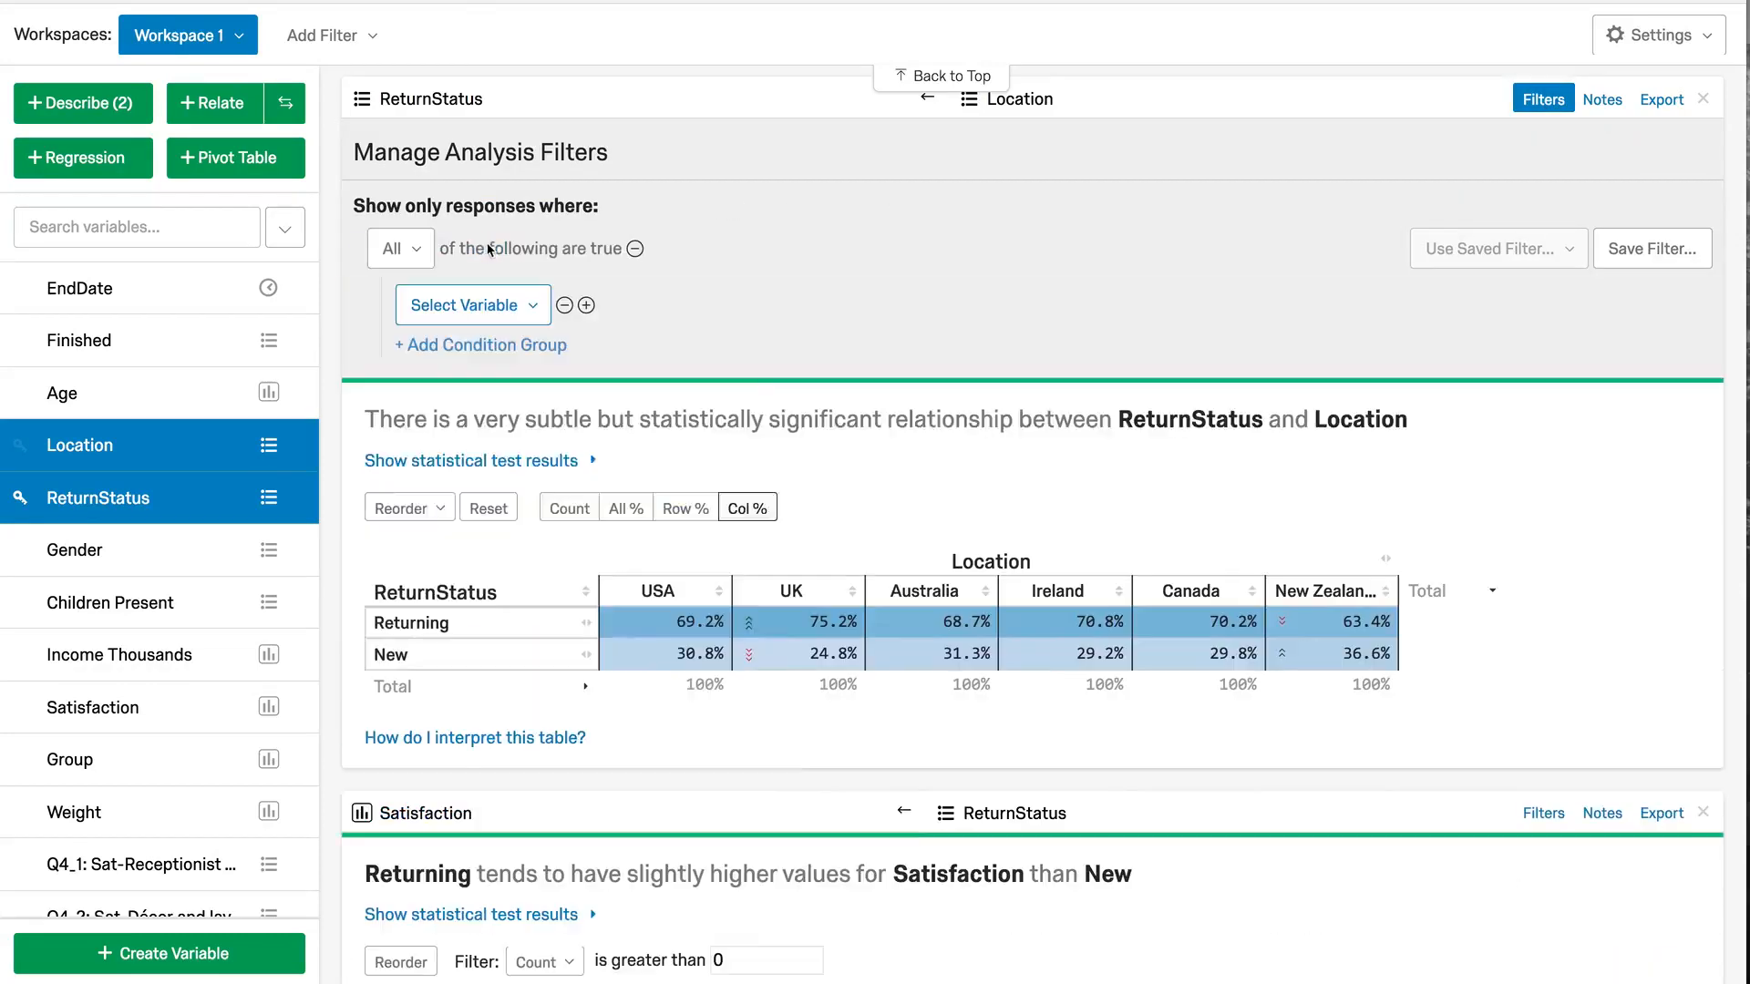
pyautogui.click(490, 306)
pyautogui.click(490, 479)
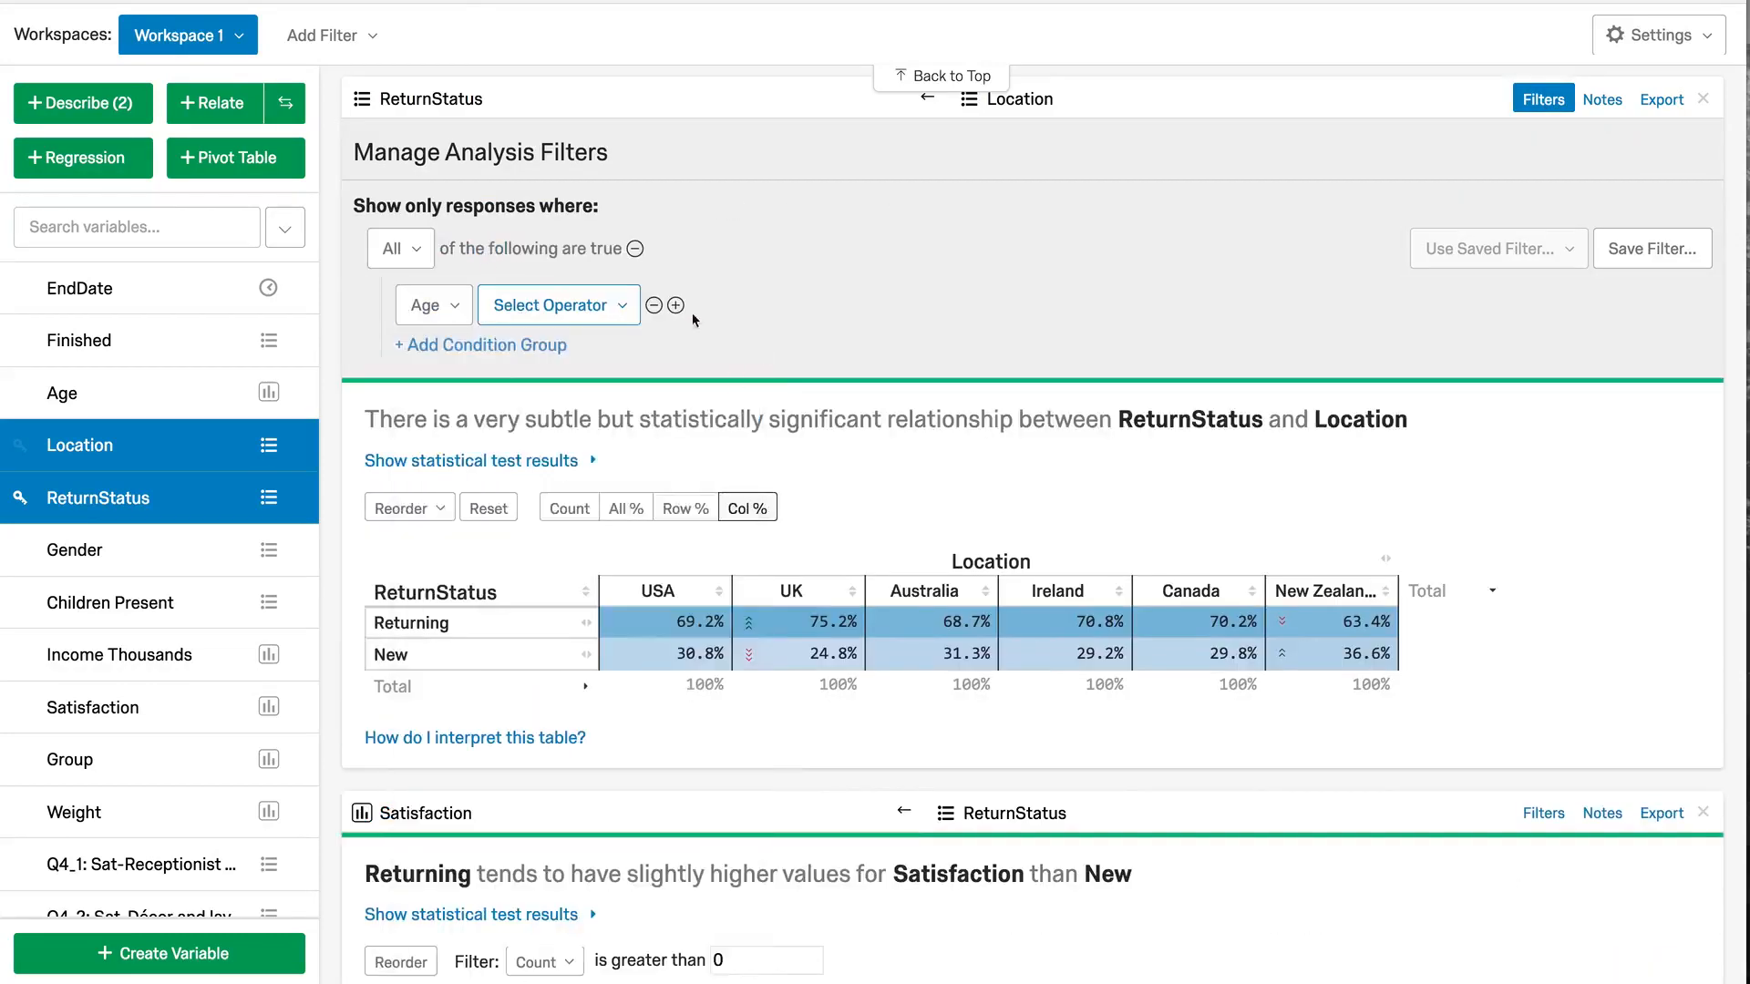
pyautogui.click(573, 305)
pyautogui.click(570, 346)
pyautogui.click(753, 311)
pyautogui.write('30')
pyautogui.press('Tab')
pyautogui.write('40')
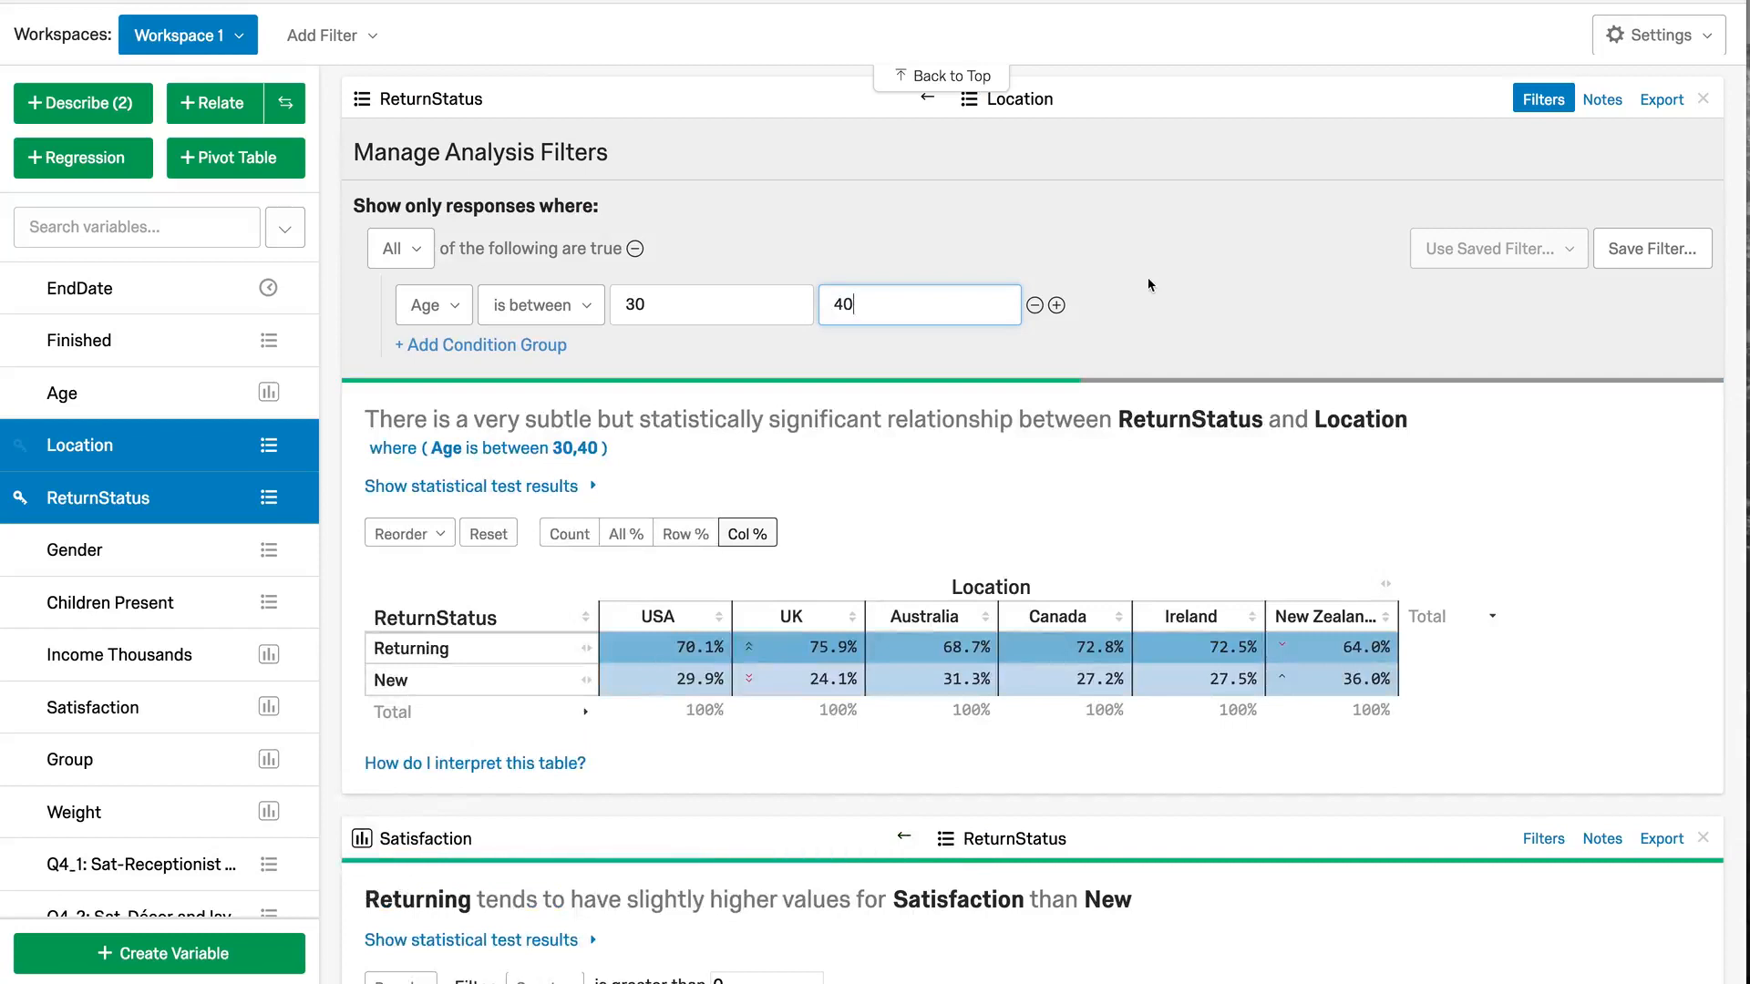
pyautogui.click(1148, 282)
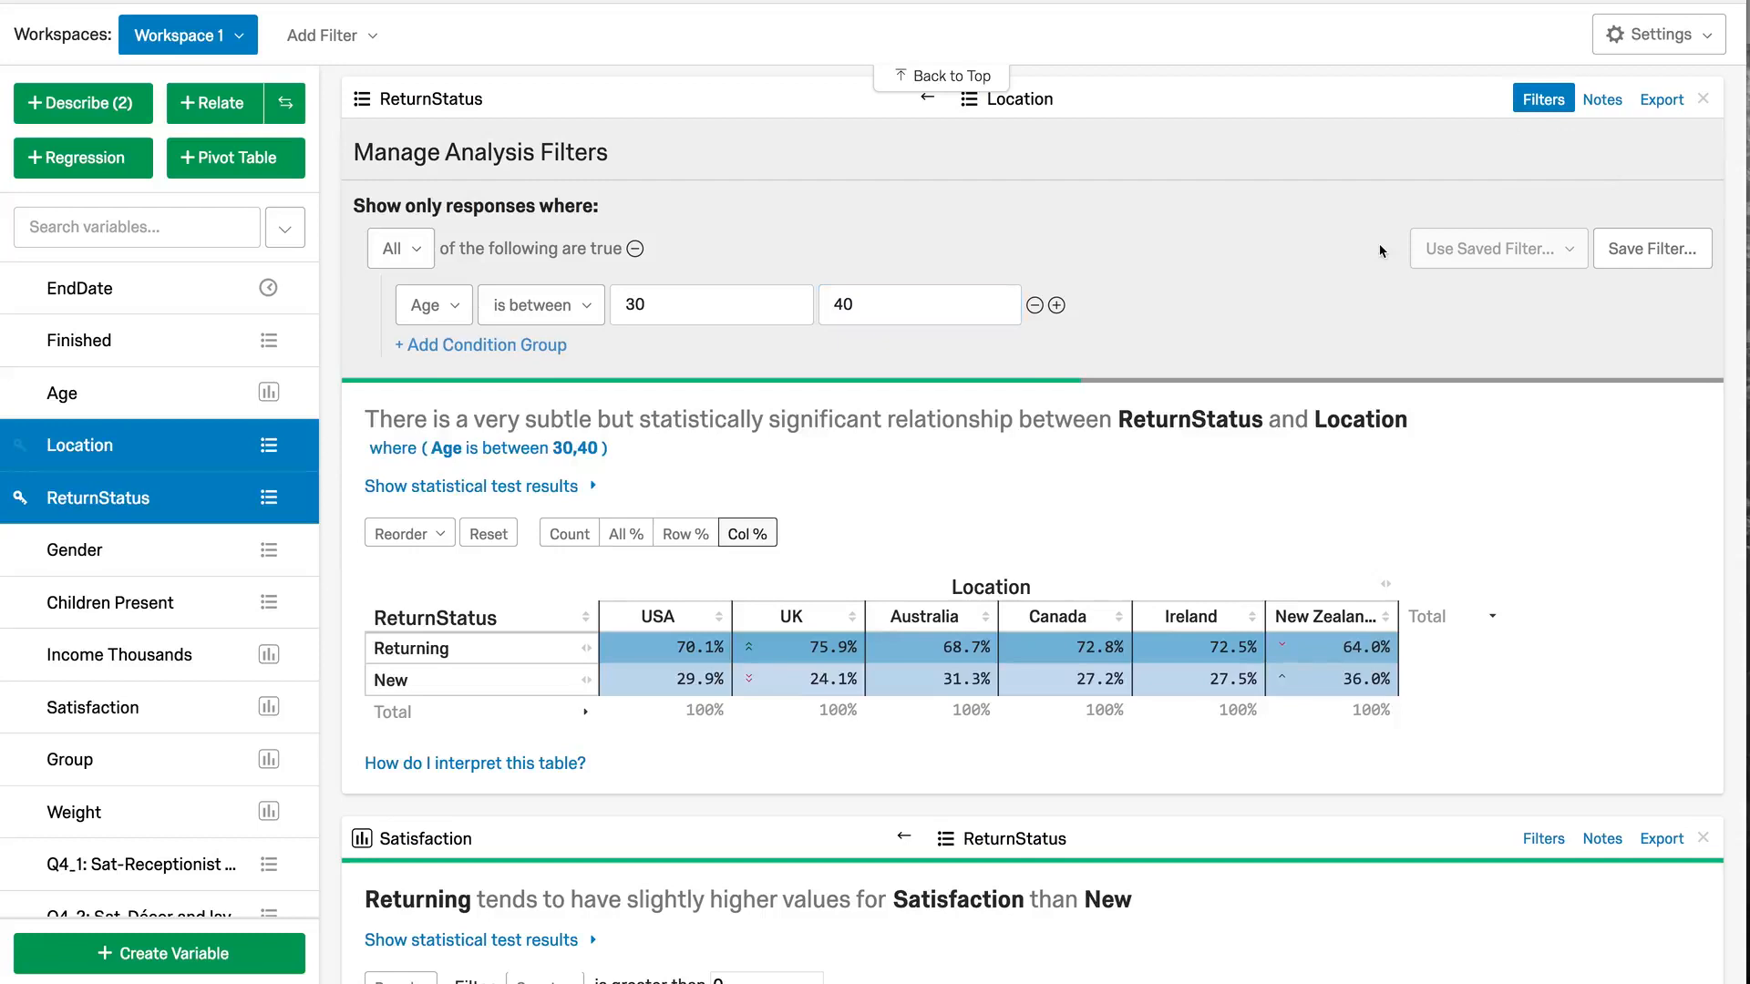
# Export the filtered ReturnStatus by Location card and save it to Downloads as an Office Open XML spreadsheet.
pyautogui.click(1661, 99)
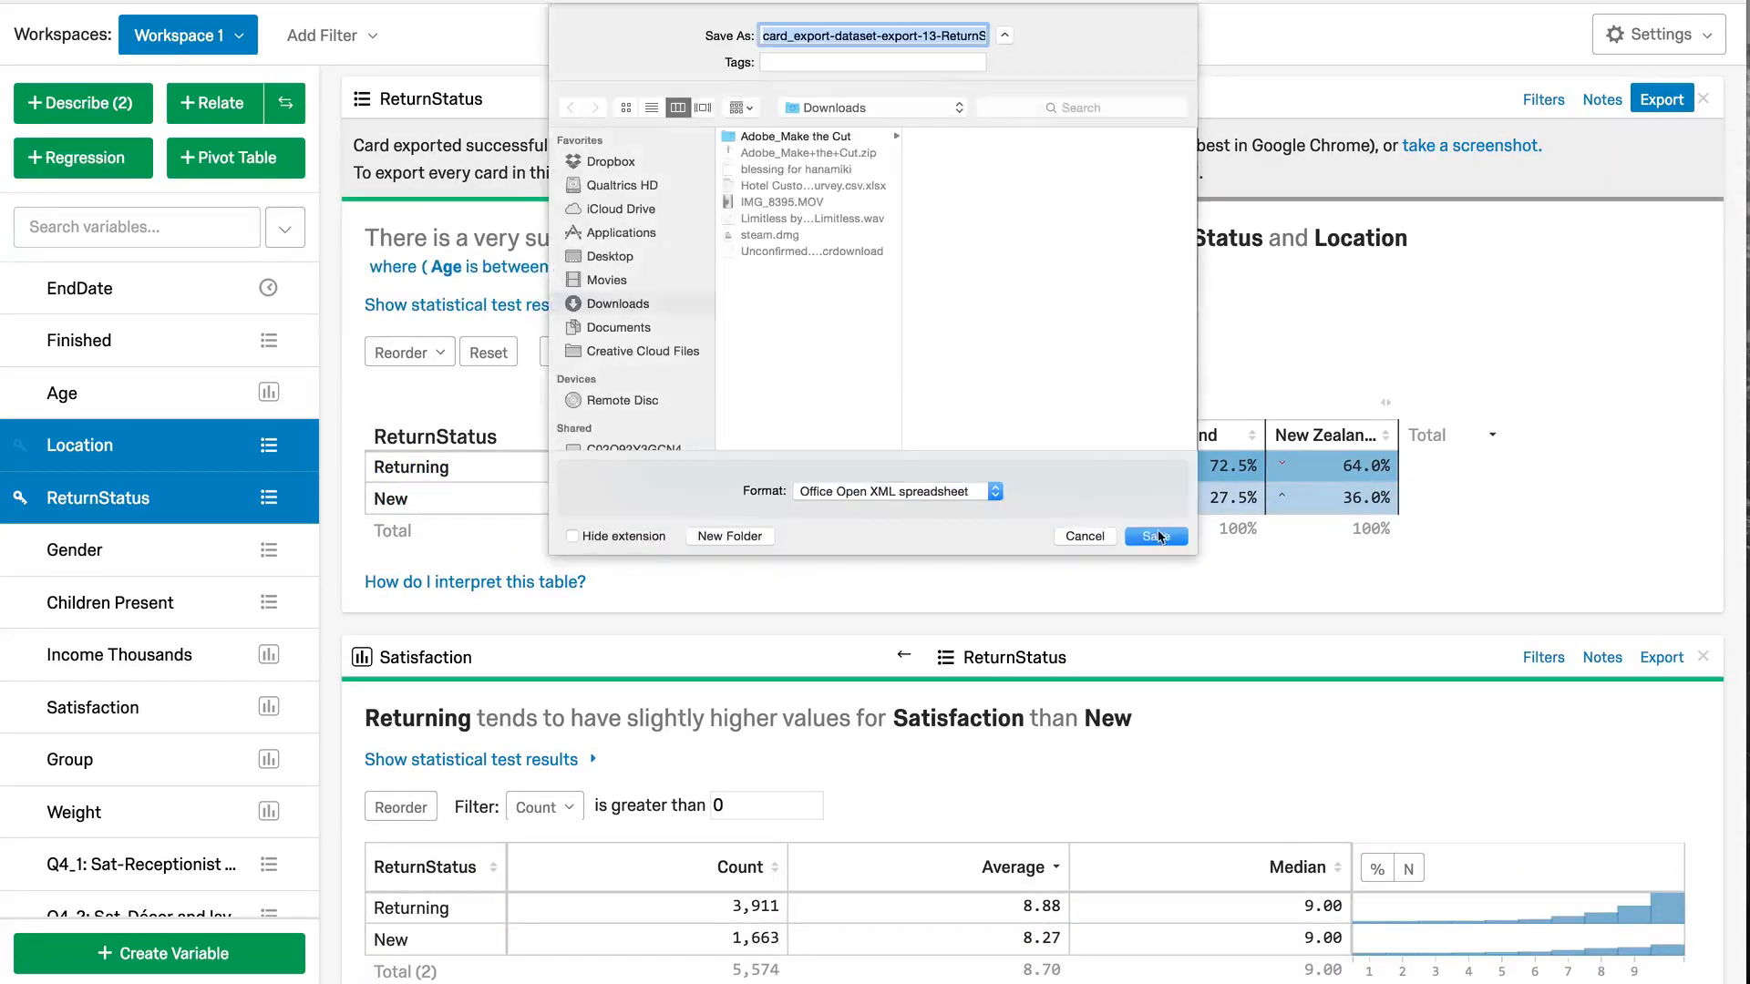
pyautogui.click(1156, 536)
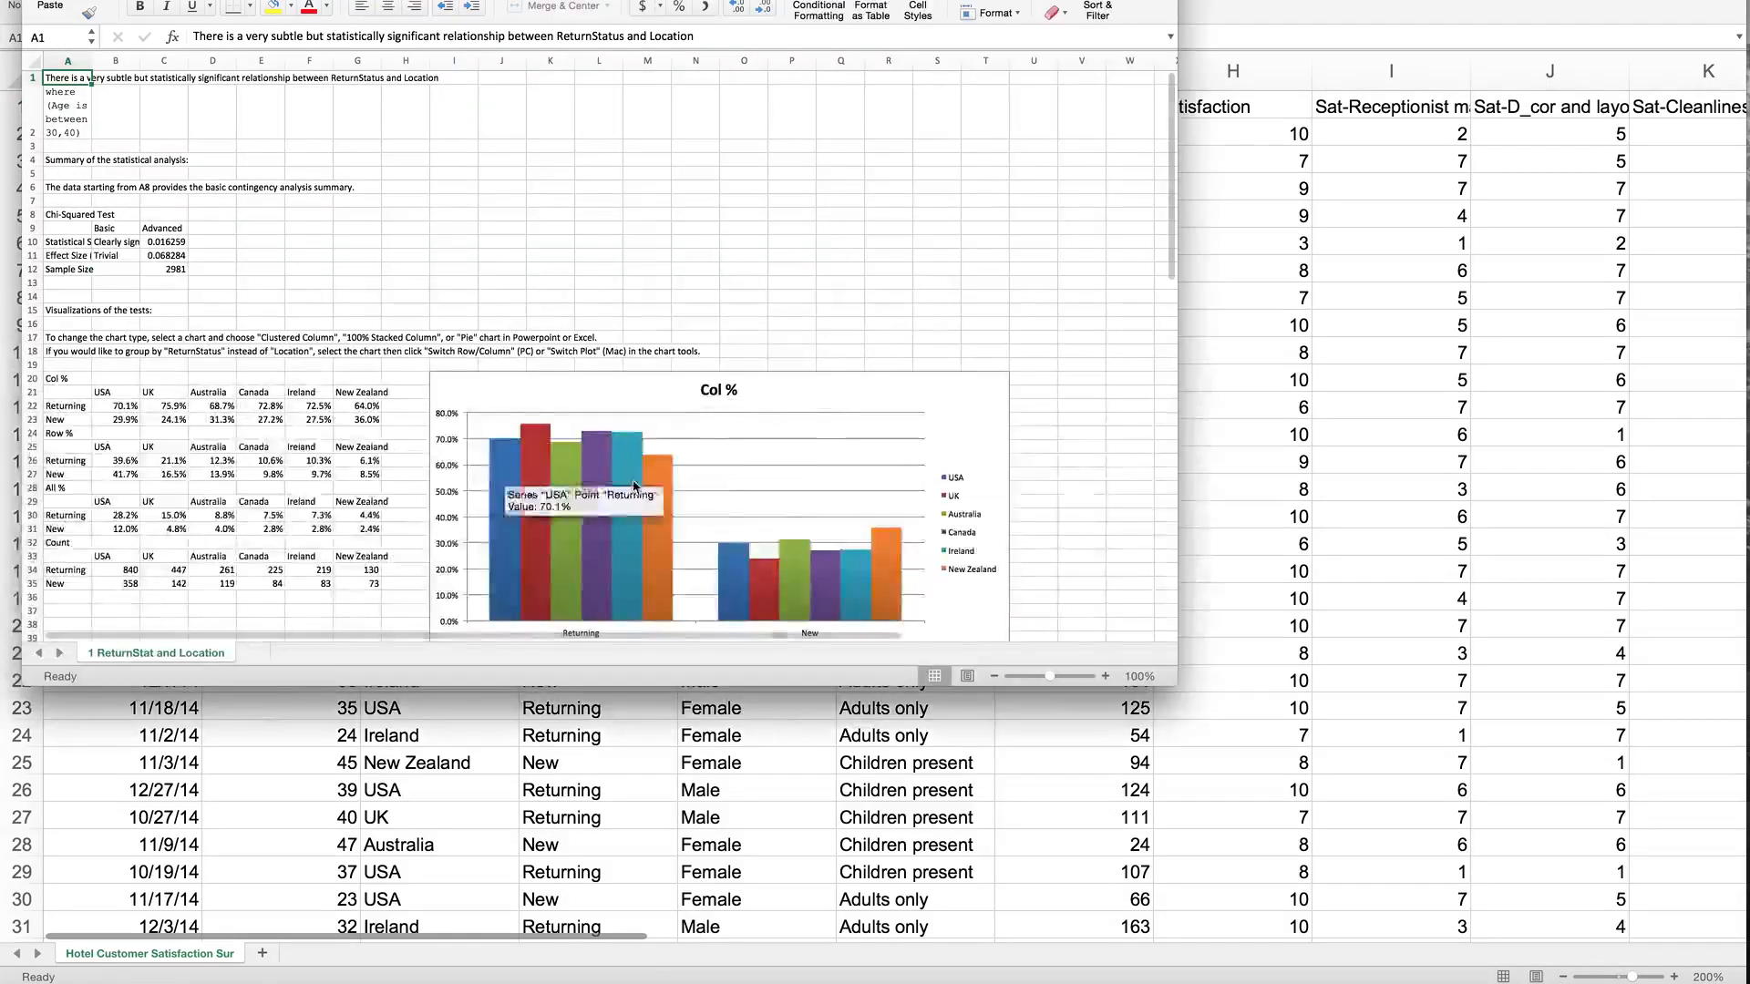
# In the exported Excel workbook, move the Col % chart up beside the test summary and enlarge it.
pyautogui.moveTo(829, 392); pyautogui.dragTo(818, 200)
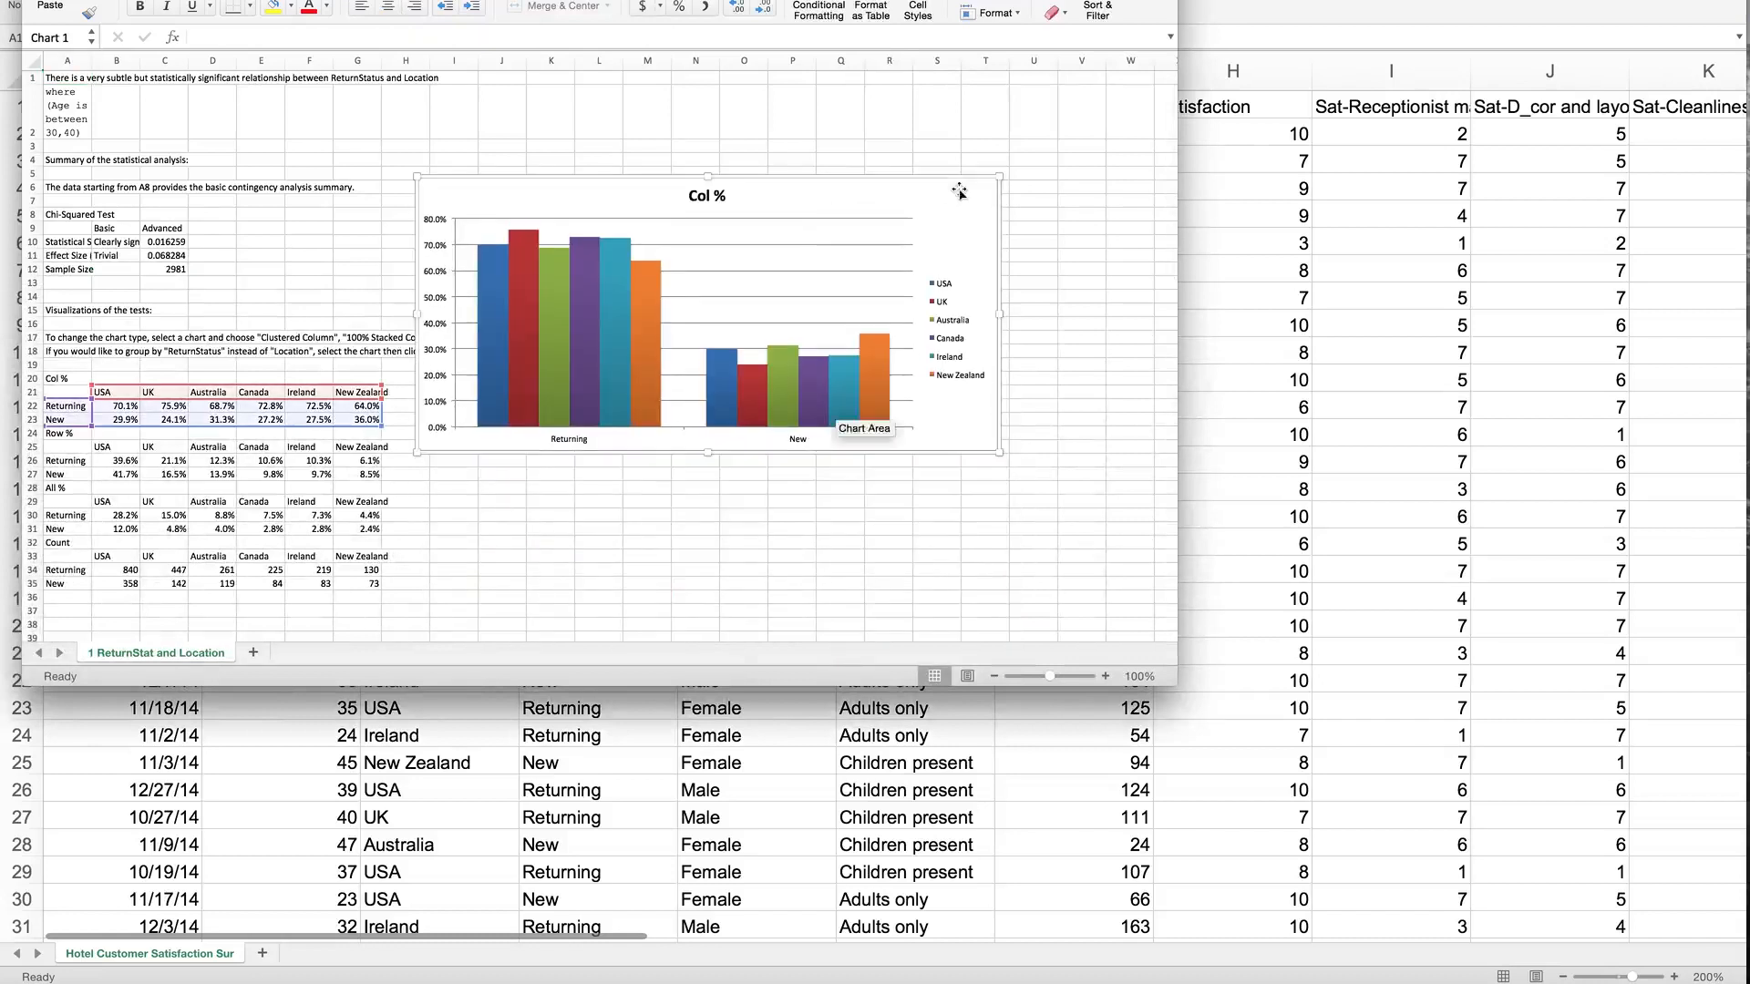
pyautogui.moveTo(997, 179); pyautogui.dragTo(1077, 136)
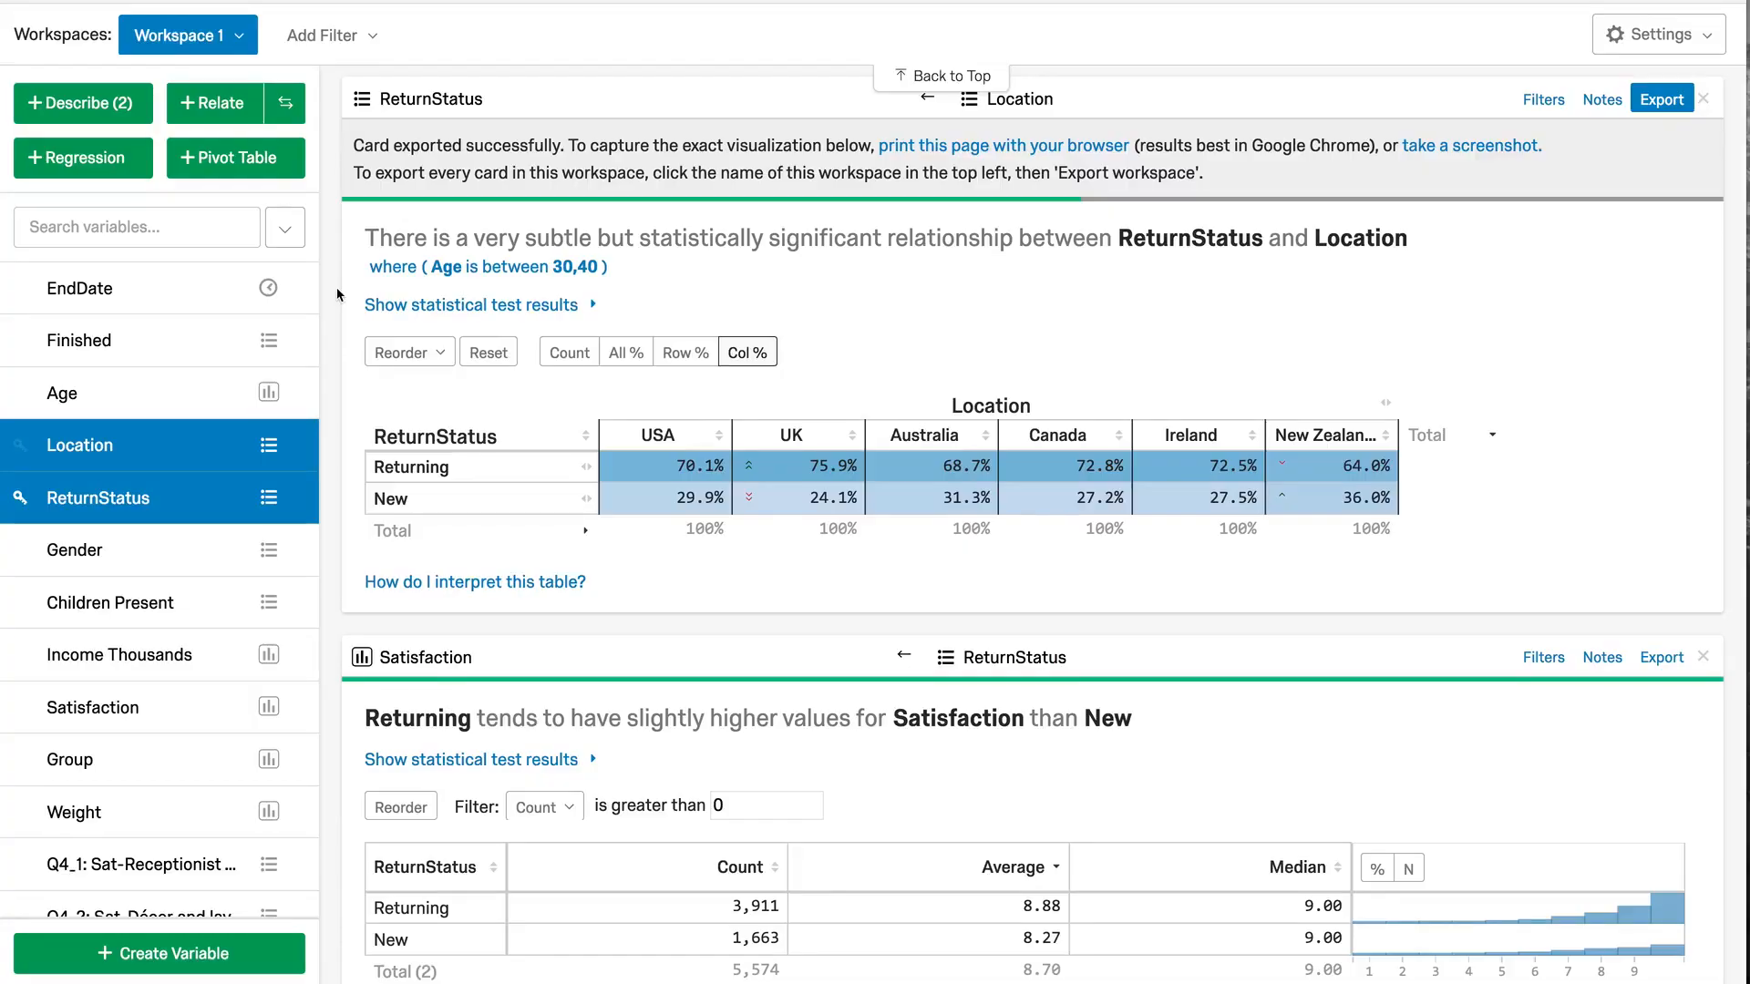
# In the survey's analysis workspace, select all variables, make Satisfaction the key variable, relate it to the others, and review the result cards.
pyautogui.click(284, 228)
pyautogui.click(208, 314)
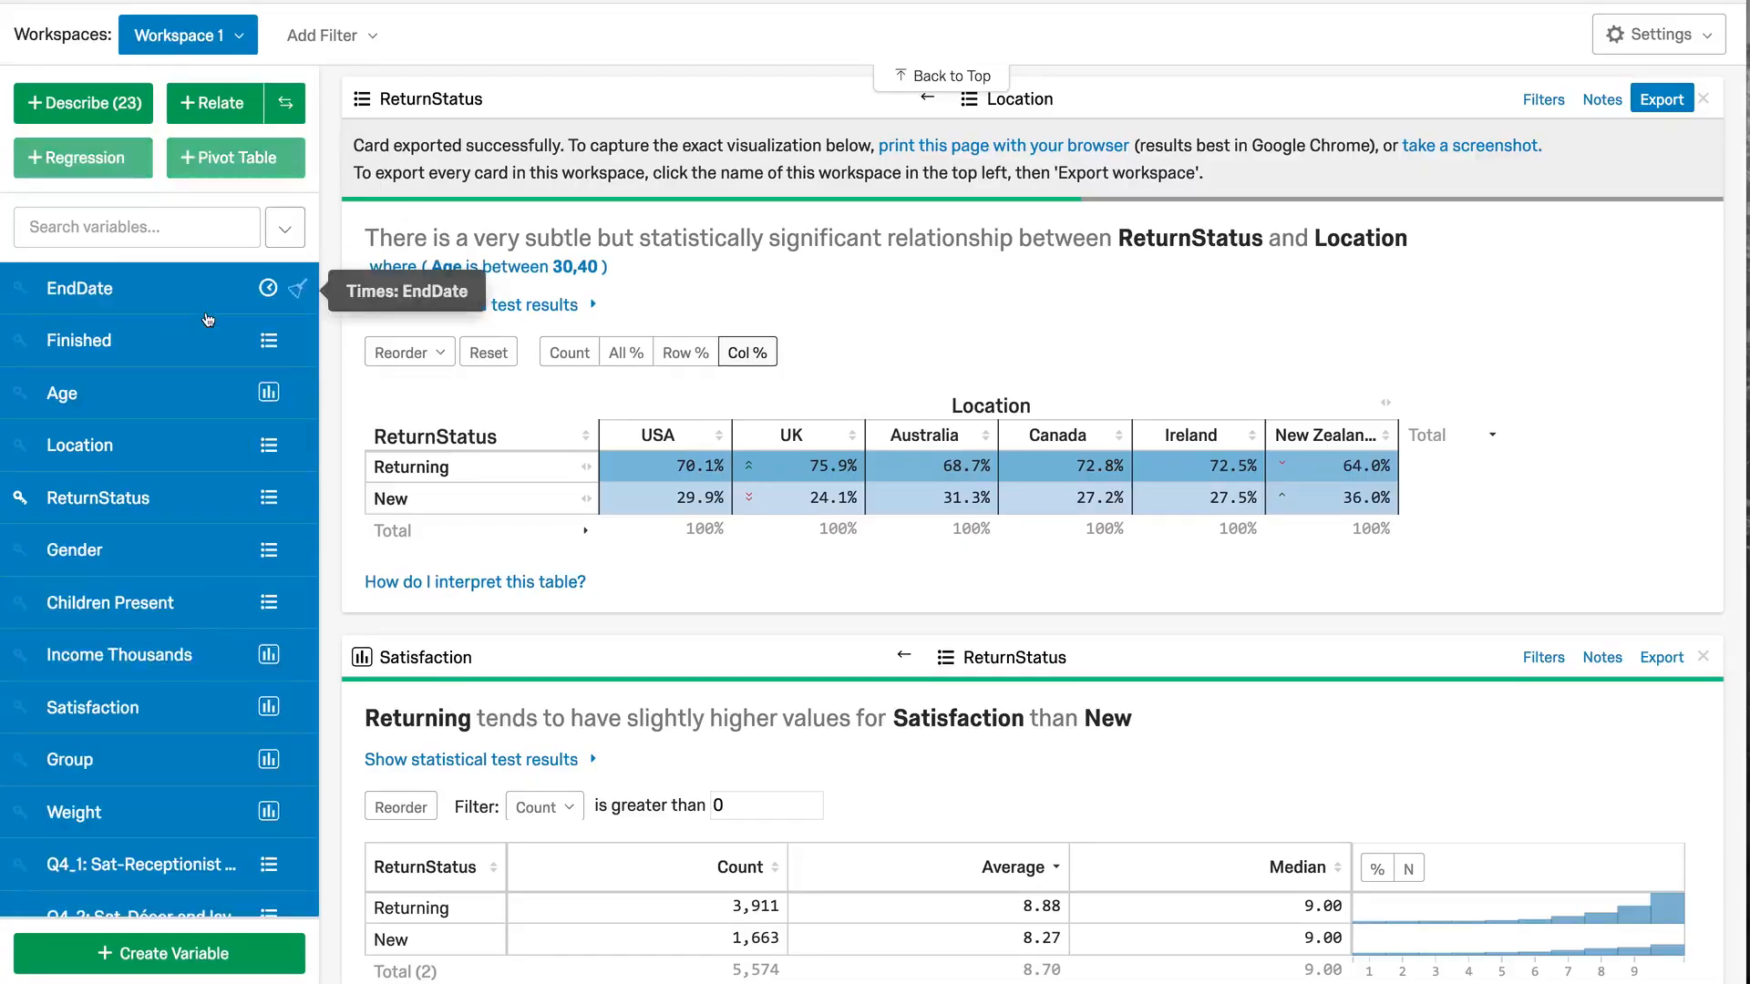
pyautogui.click(20, 713)
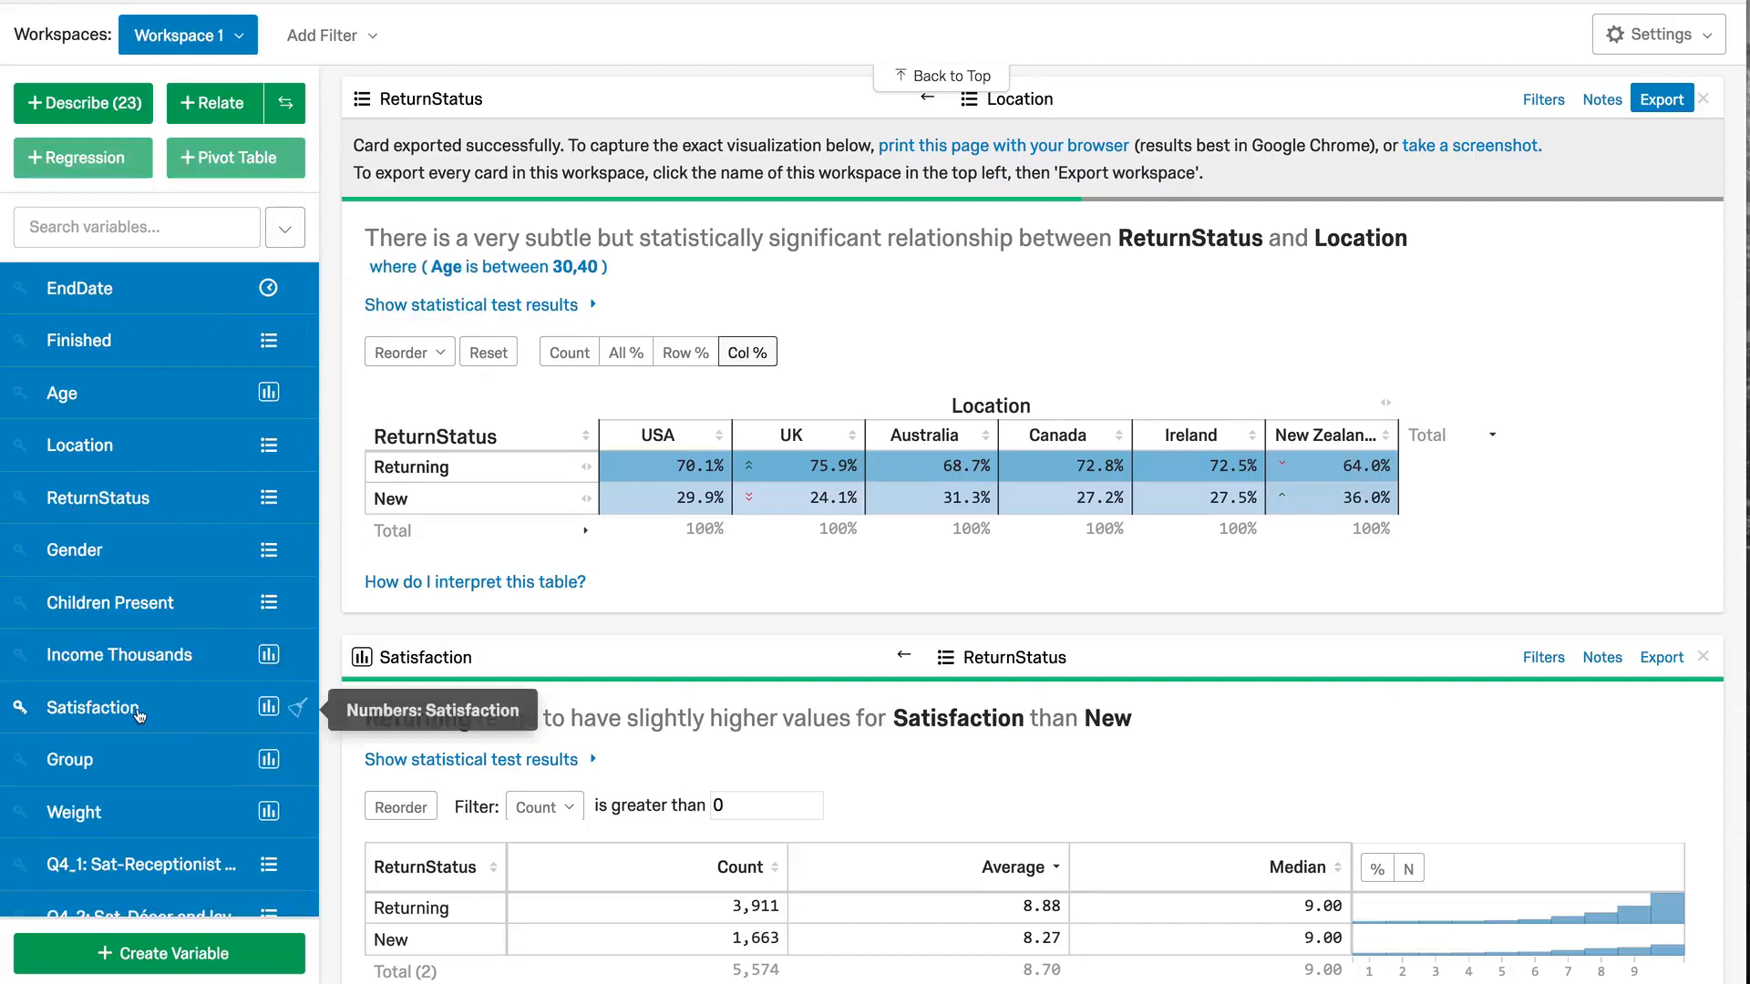
pyautogui.click(197, 106)
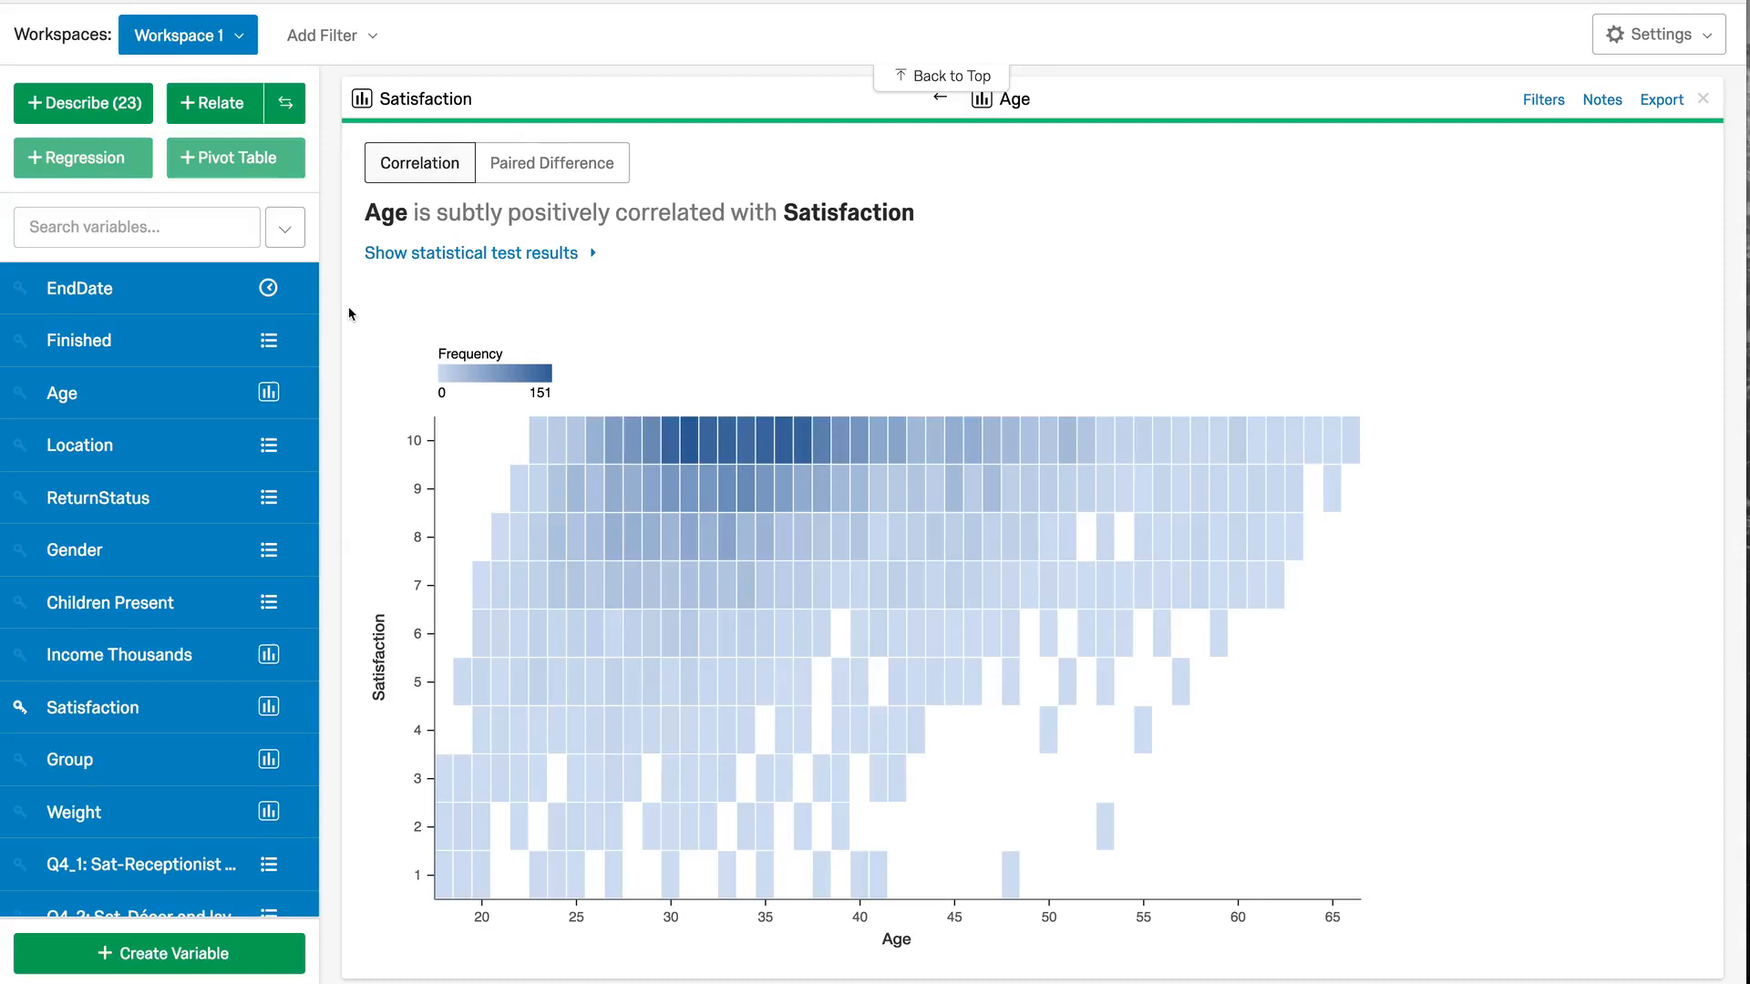
pyautogui.scroll(1, 351, 313)
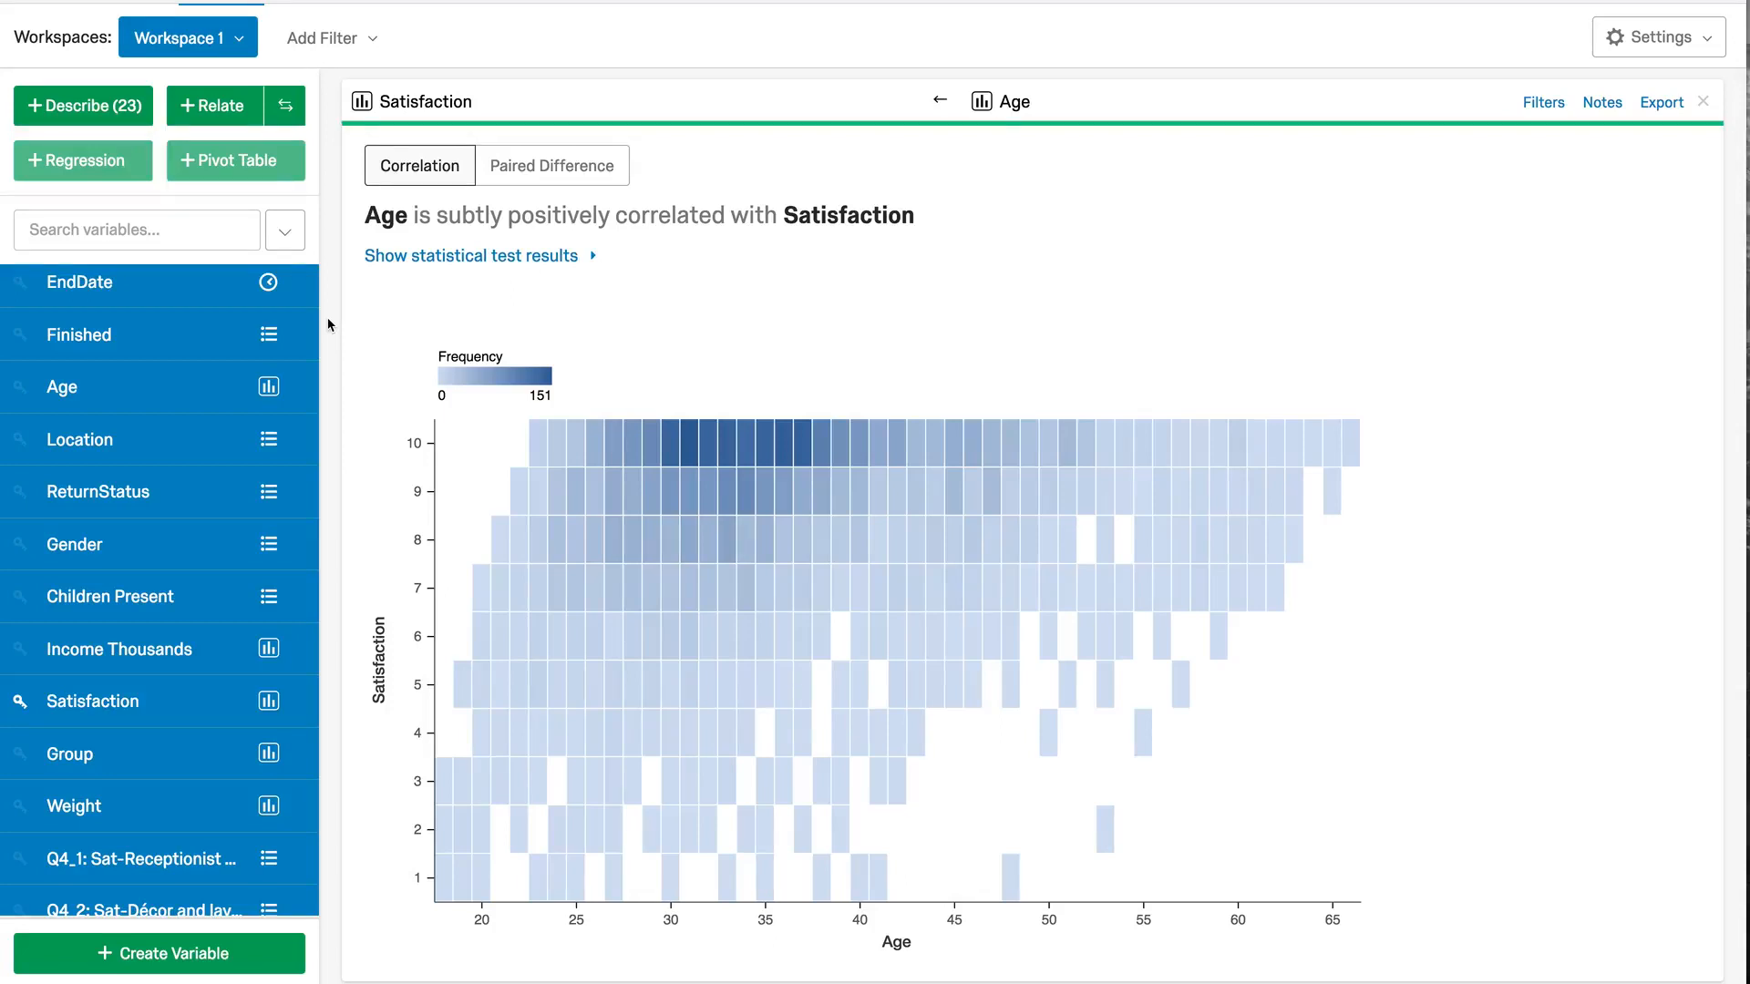
pyautogui.scroll(-5, 329, 324)
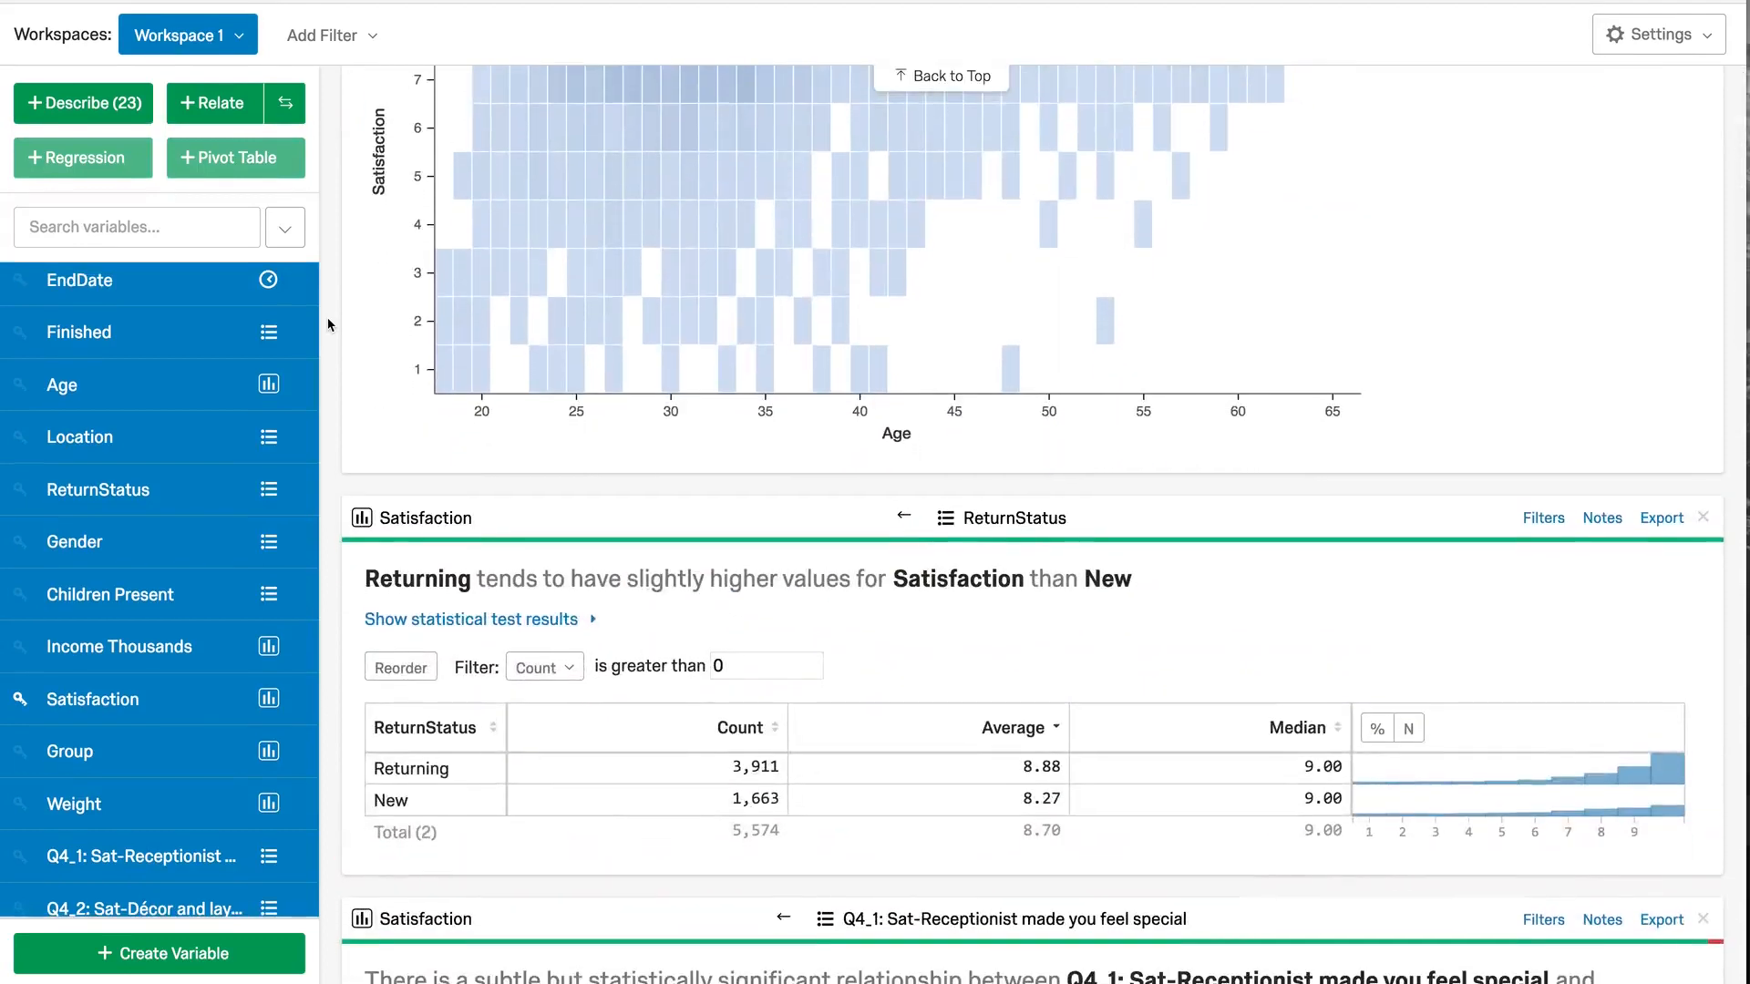
pyautogui.scroll(-1, 329, 324)
pyautogui.scroll(-9, 329, 325)
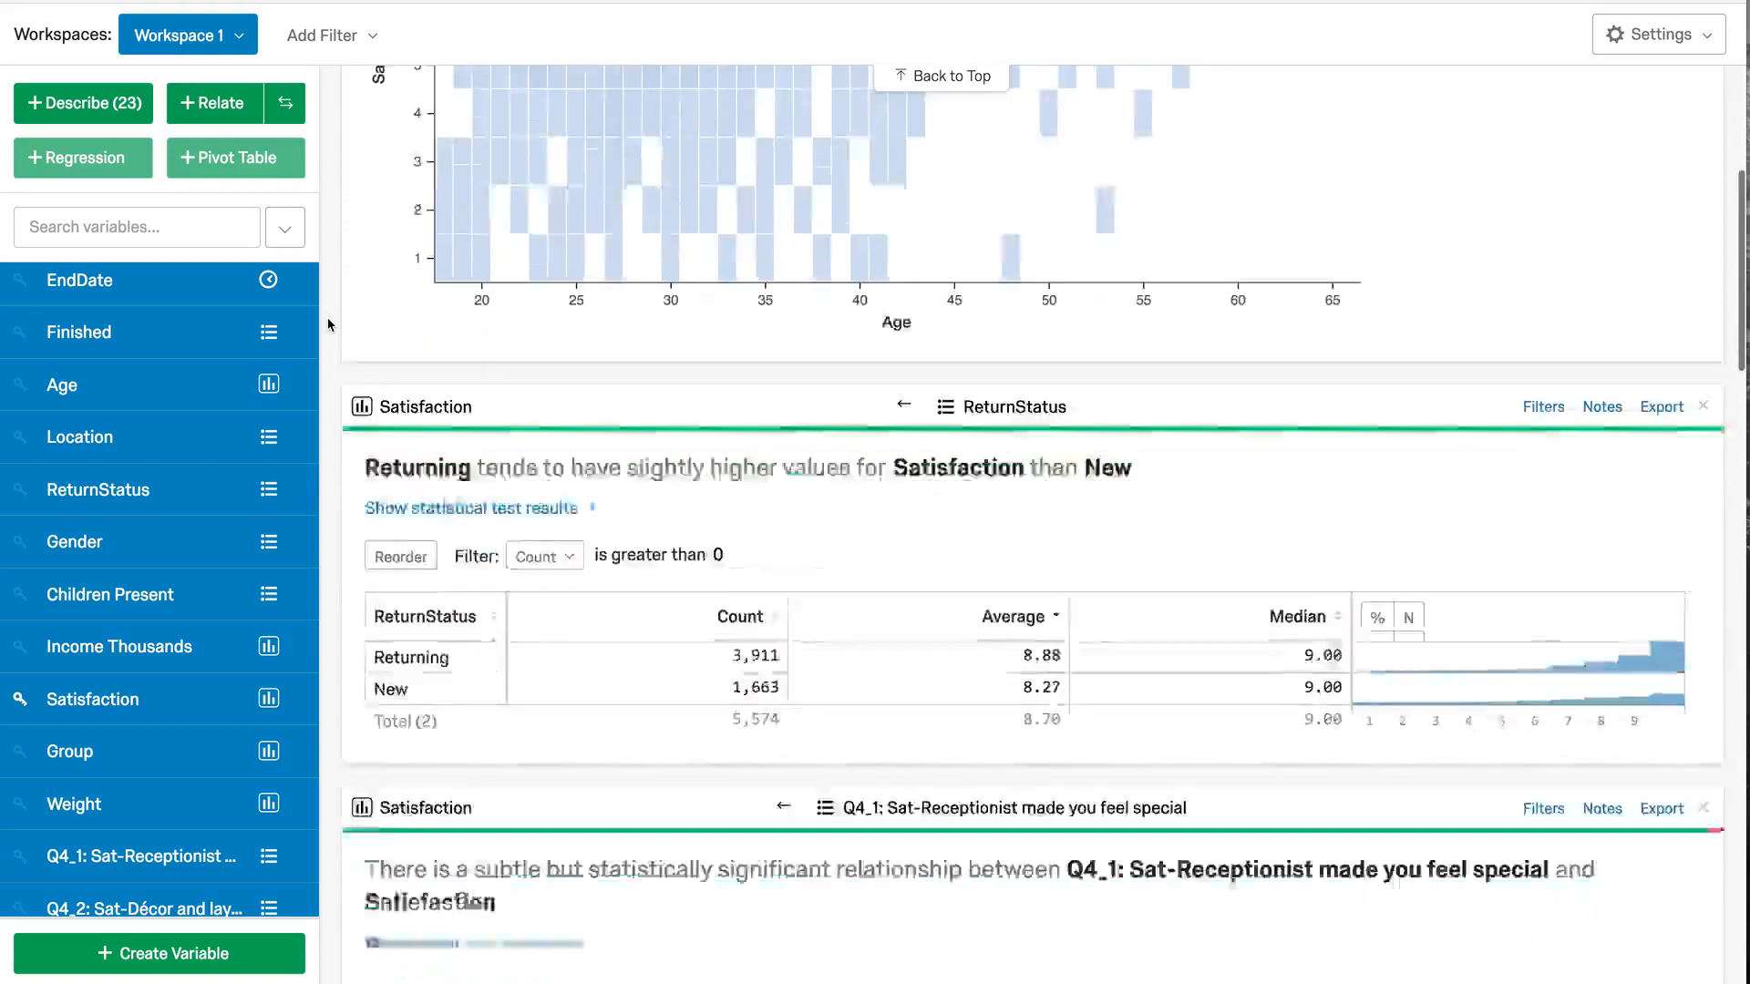
pyautogui.scroll(-3, 329, 325)
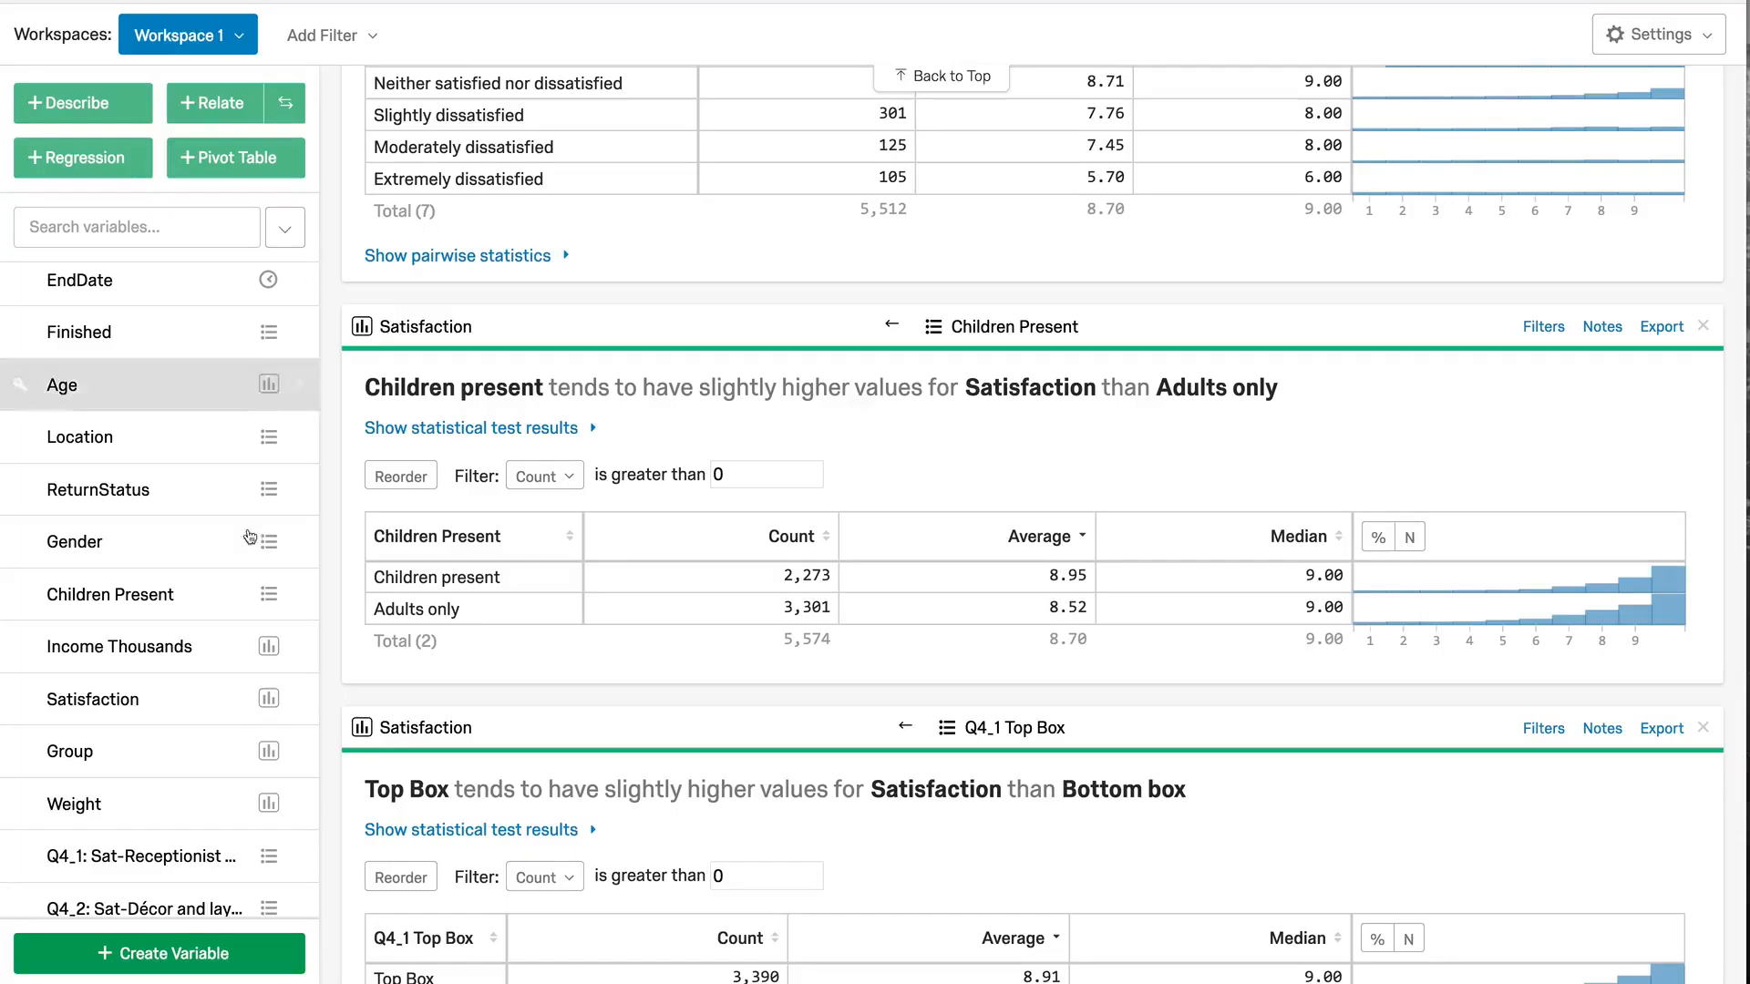
# Run a regression of Satisfaction on Children Present and Age, and read the explanation of each explanatory variable's effect.
pyautogui.click(121, 708)
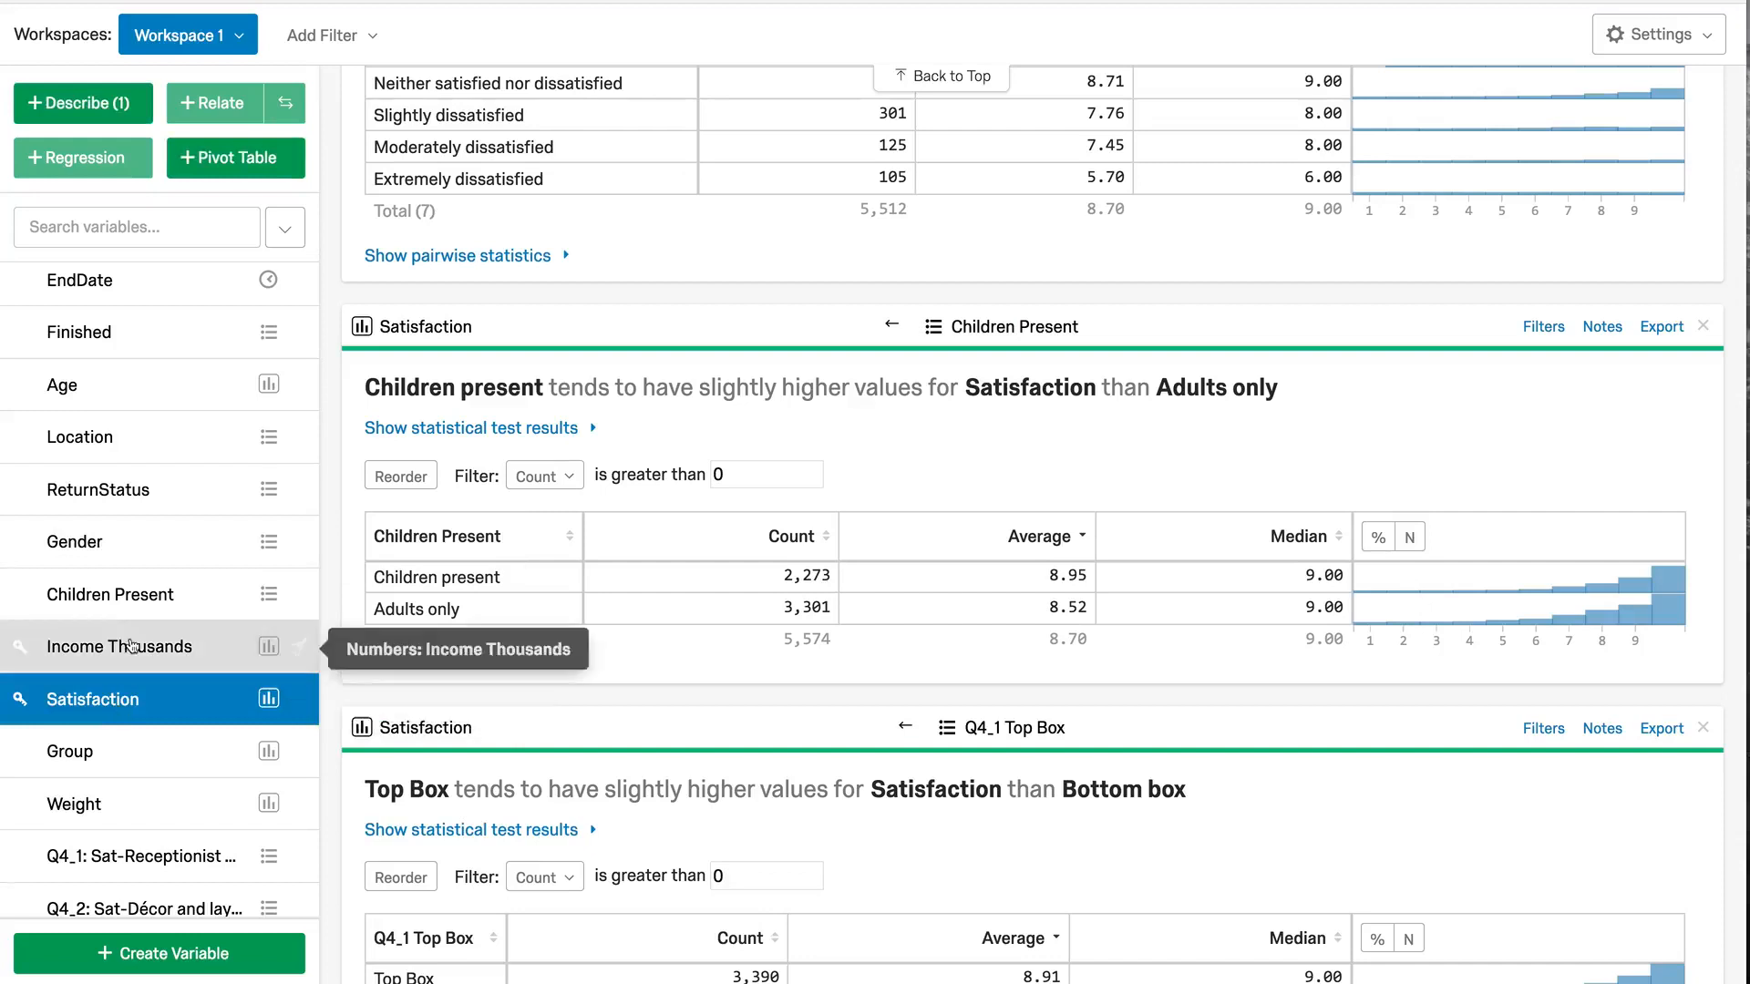
pyautogui.click(119, 594)
pyautogui.click(102, 394)
pyautogui.click(91, 159)
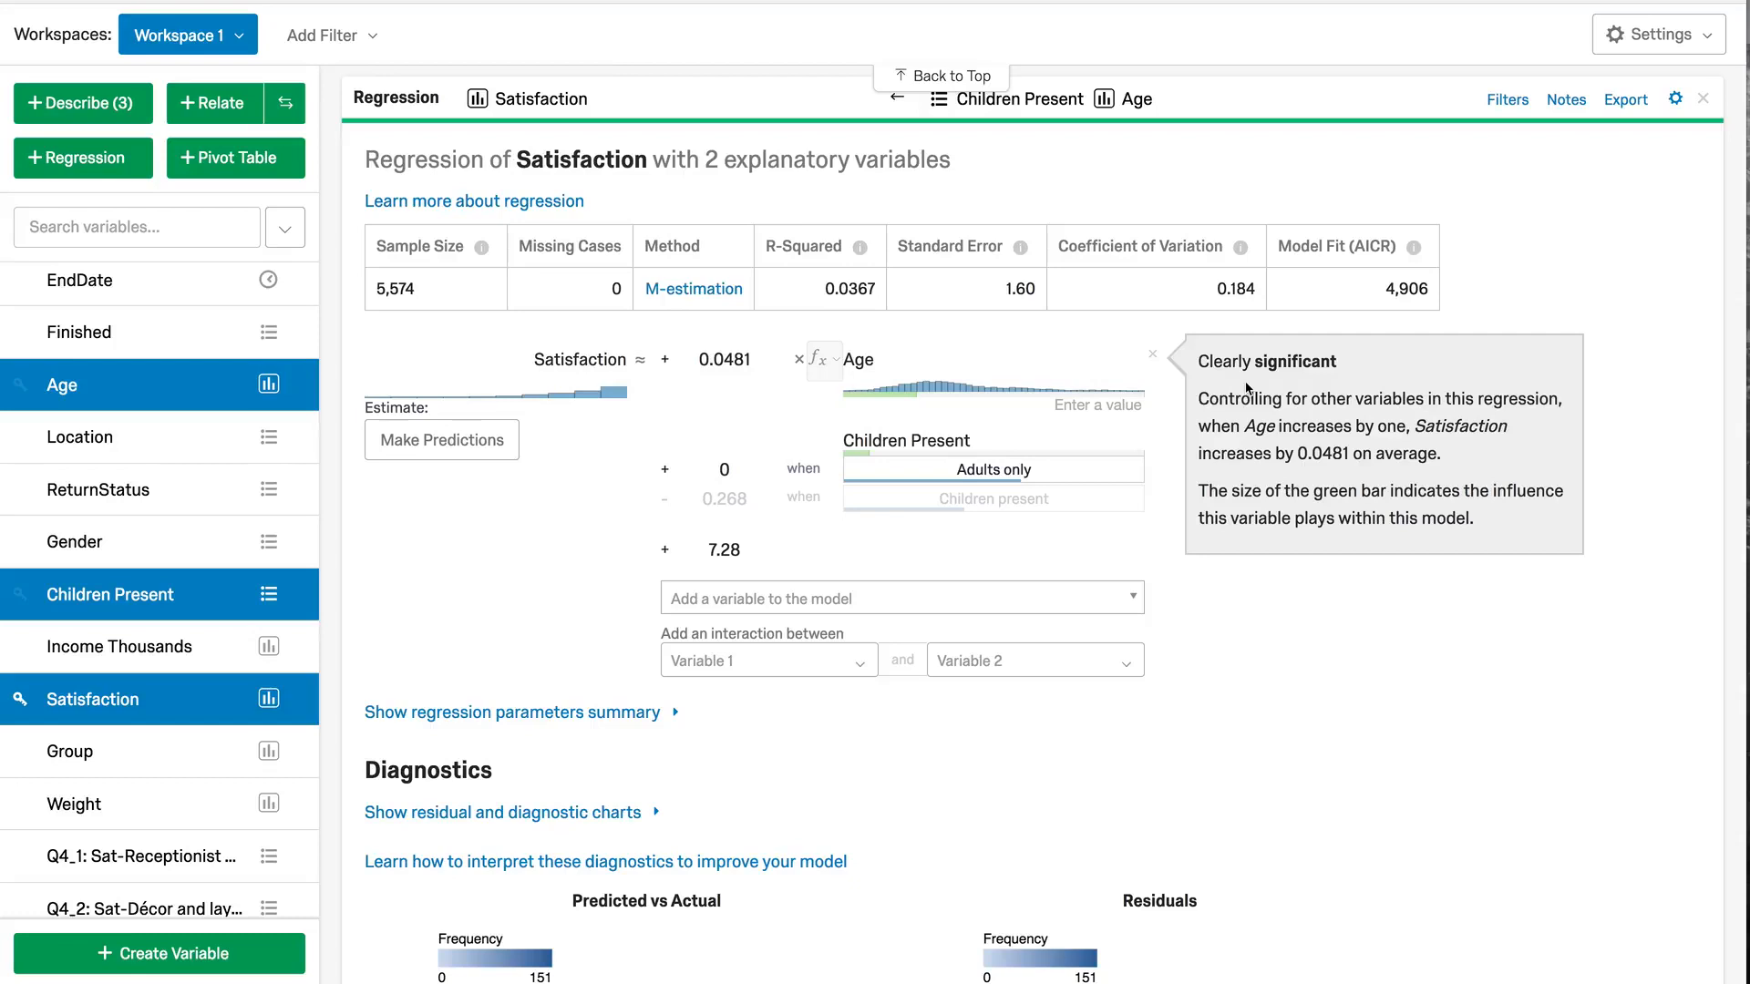
pyautogui.moveTo(1161, 481)
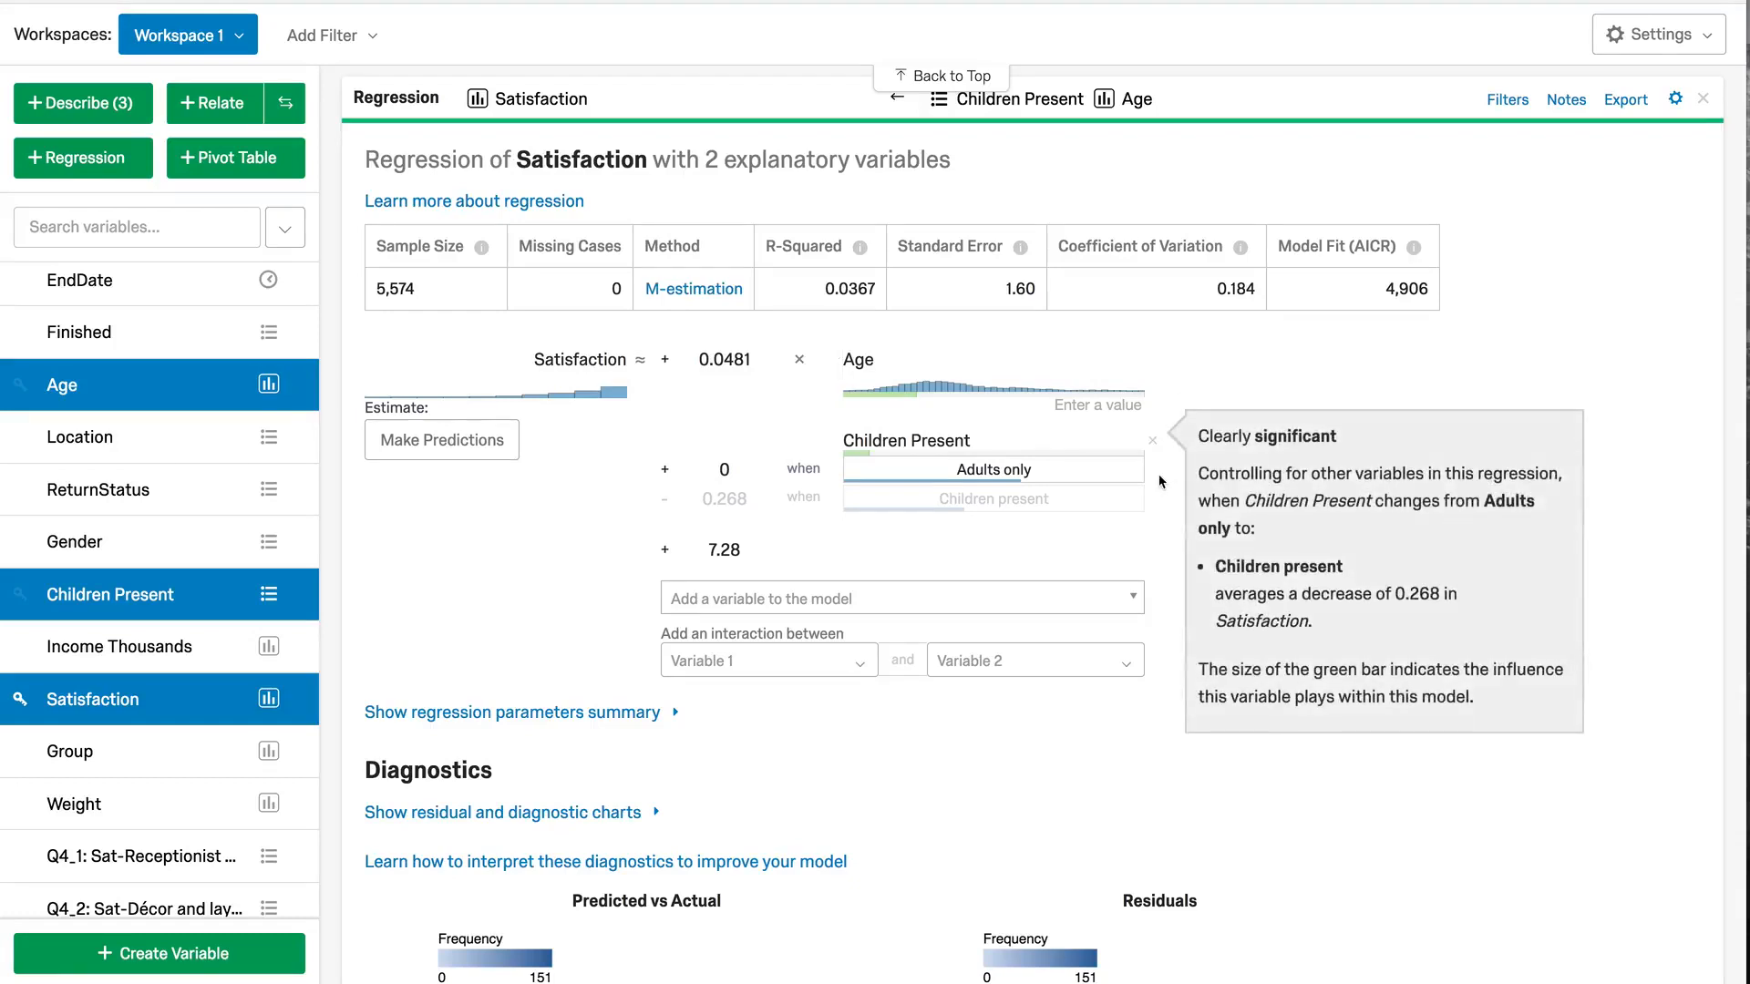